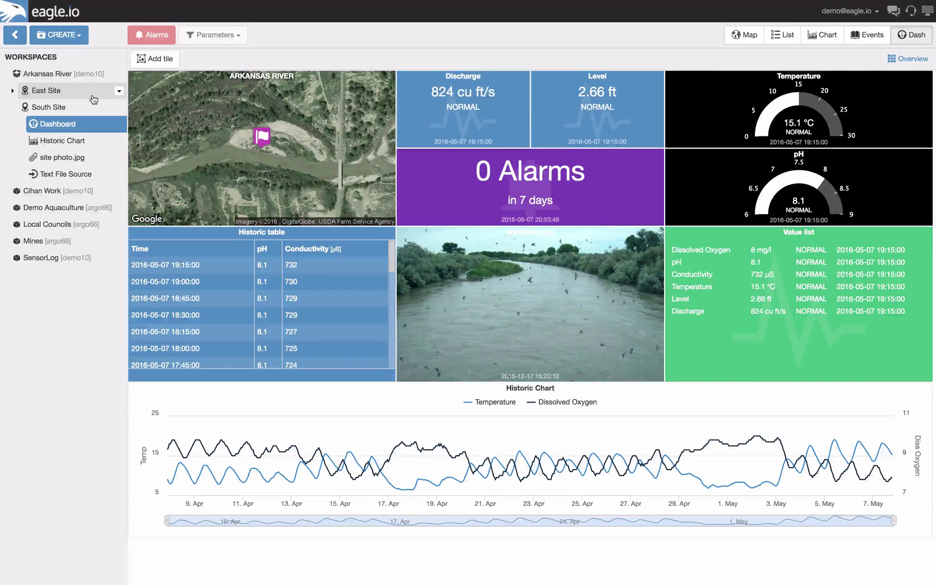
View the East Site dashboard, then switch to the SensorLog workspace dashboard
left_click(92, 97)
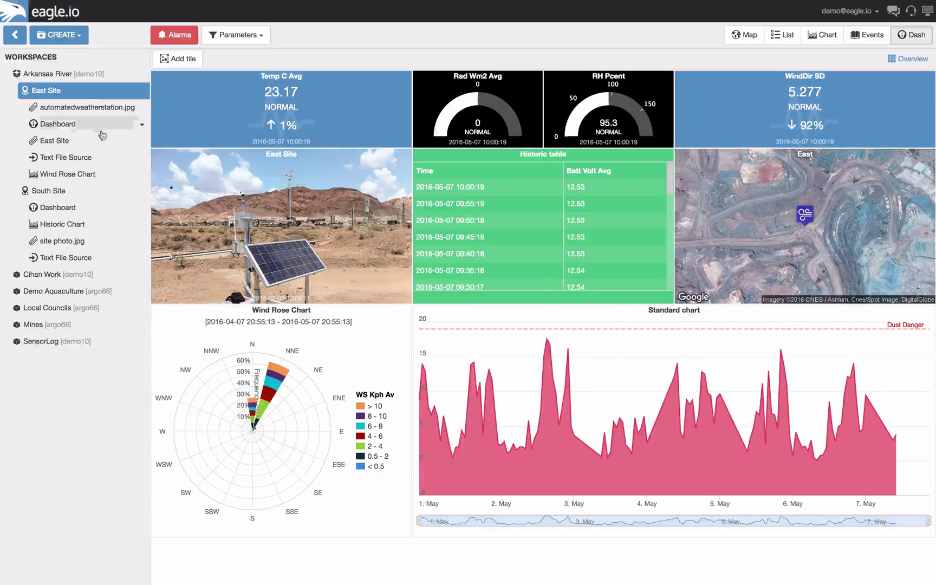
left_click(84, 342)
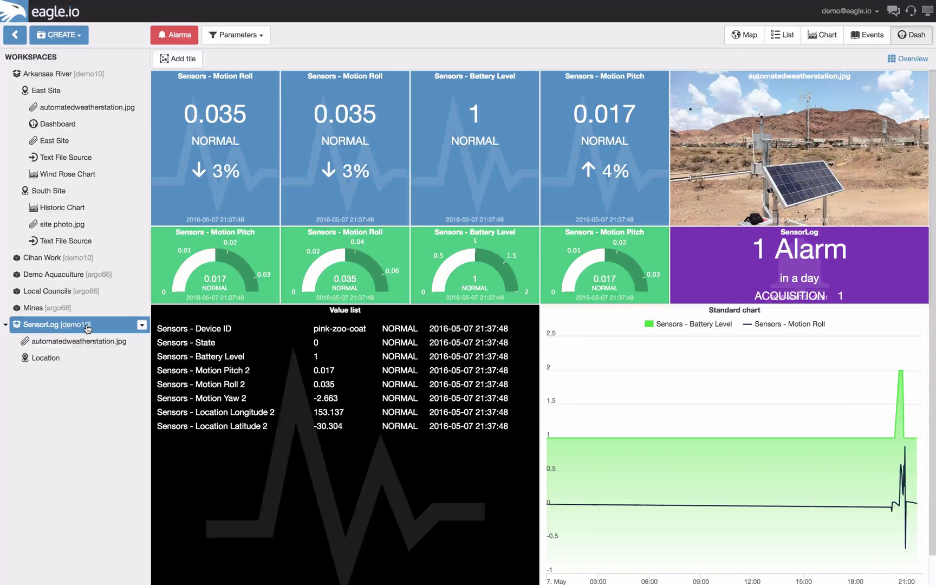
Create a new dashboard under South Site
left_click(141, 192)
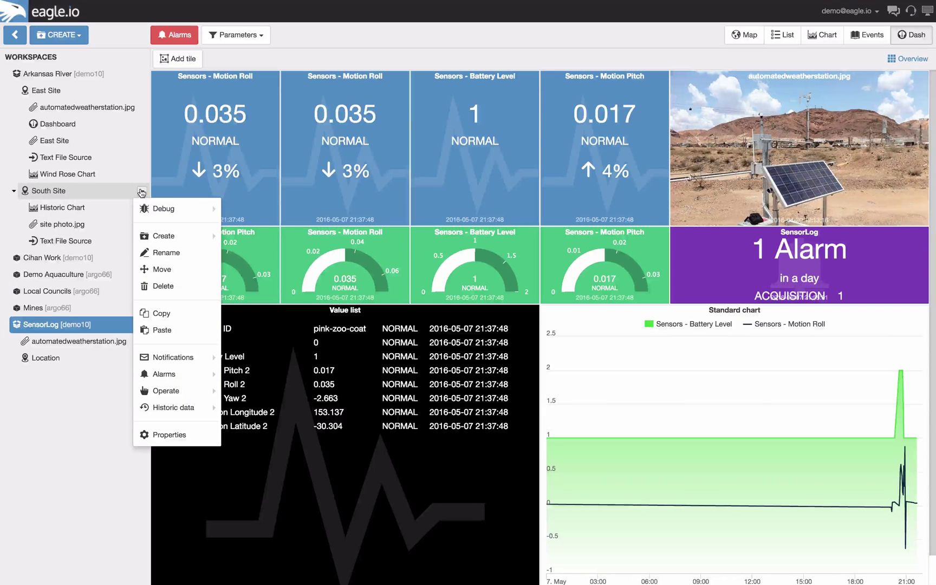
mouse_move(169, 237)
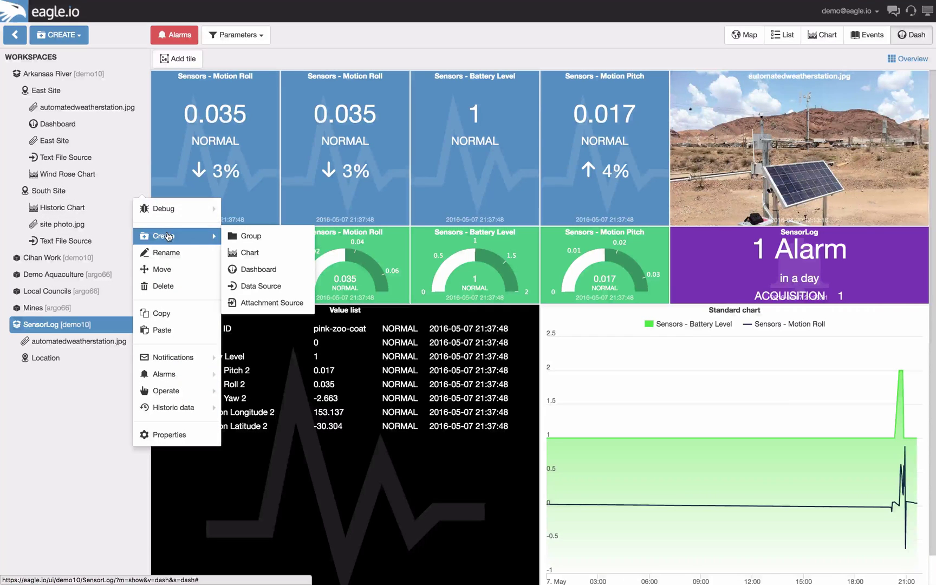
left_click(254, 268)
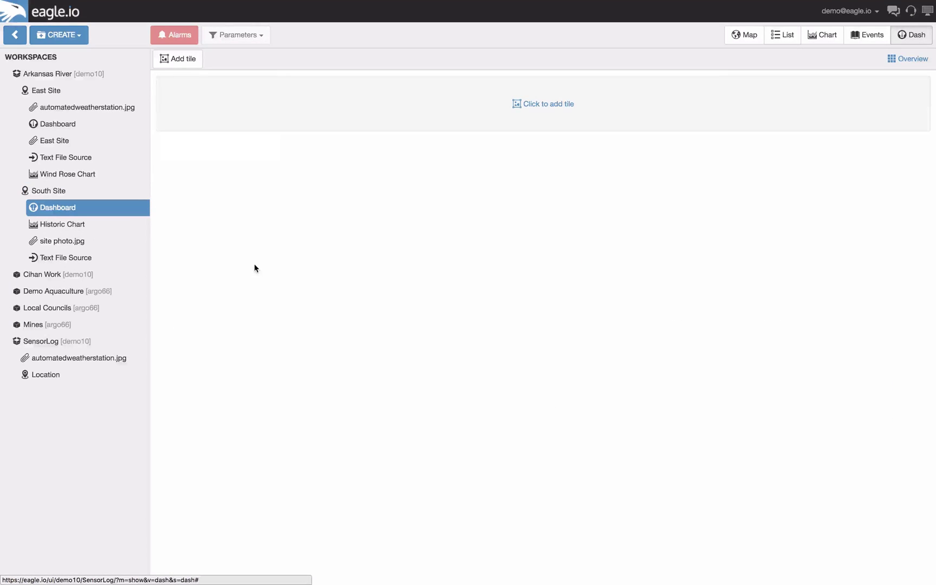
Add an Attachment image tile and two Value tiles to the new dashboard
left_click(182, 63)
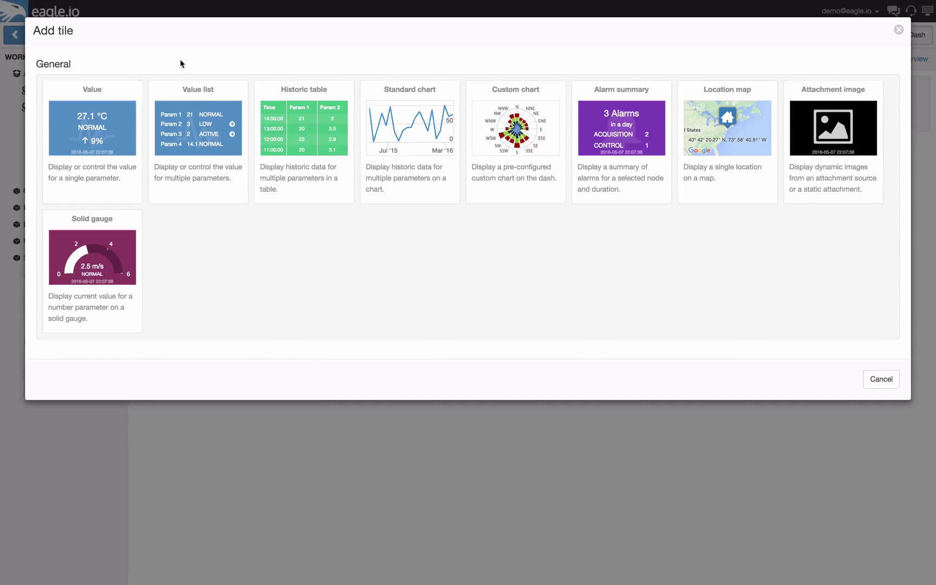
left_click(807, 142)
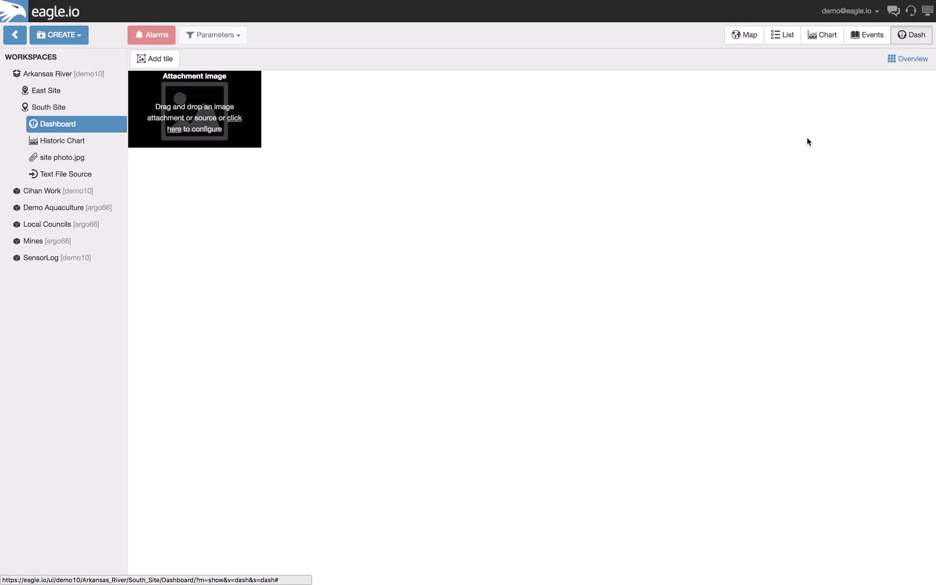
left_click(156, 58)
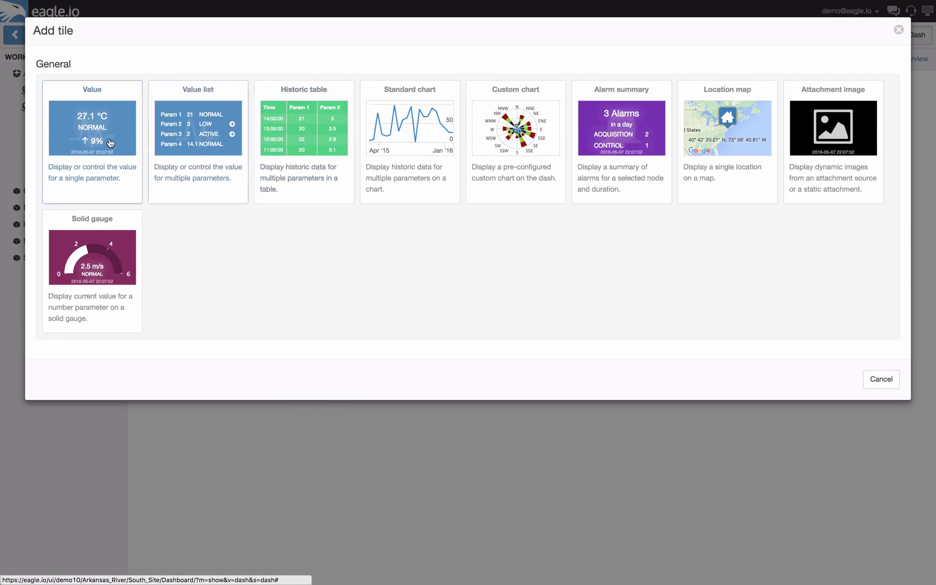
left_click(110, 142)
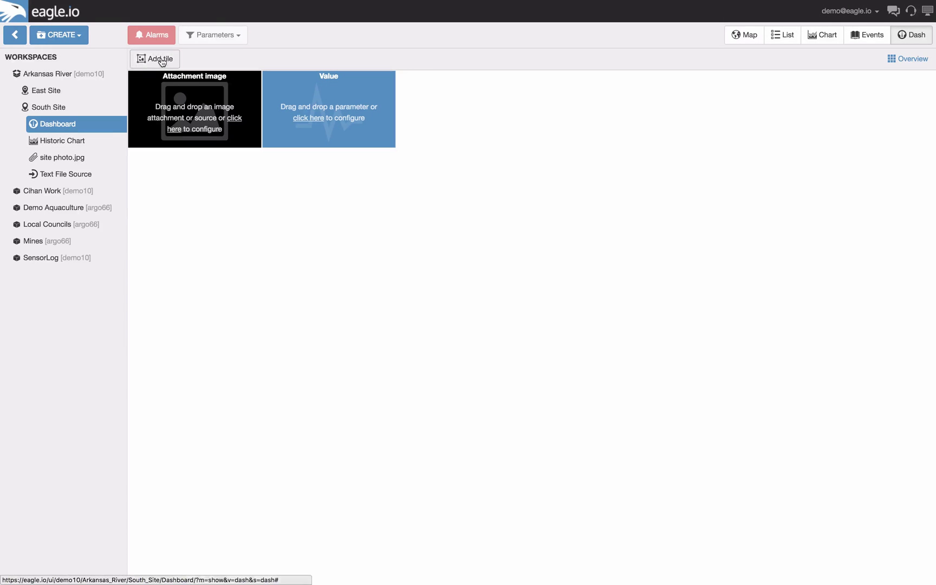
left_click(161, 58)
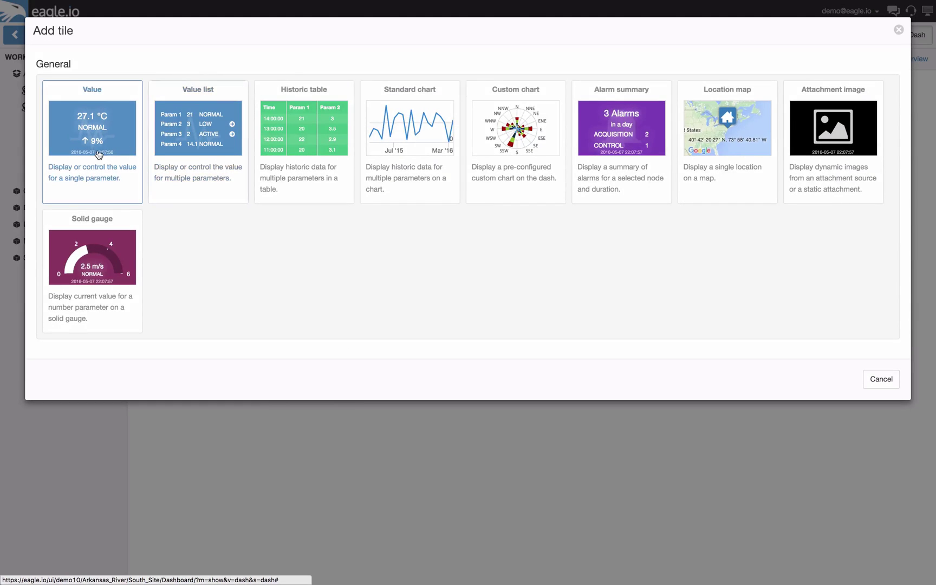
left_click(99, 155)
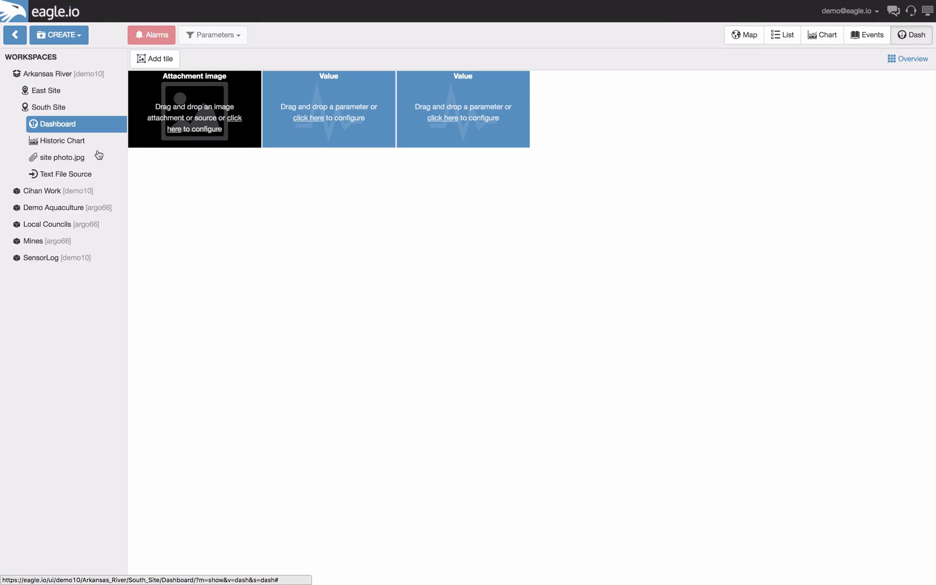
Add two Solid gauge tiles to the dashboard
left_click(161, 58)
left_click(130, 233)
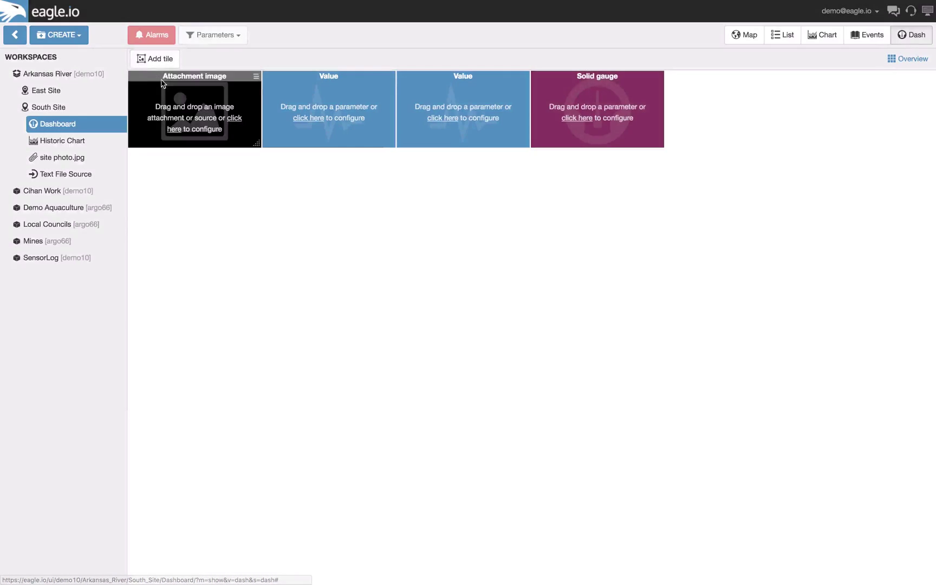
left_click(156, 58)
left_click(92, 251)
left_click(156, 58)
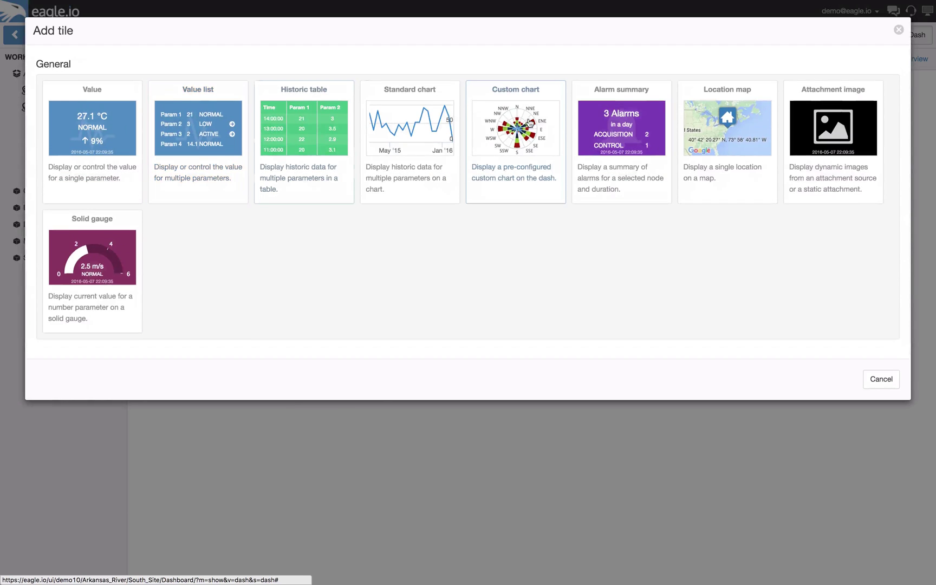
Add an Alarm summary tile, enlarge the image, and double-width the alarm summary and both gauges
left_click(615, 162)
left_click_drag(256, 142, 387, 216)
left_click_drag(528, 223, 663, 225)
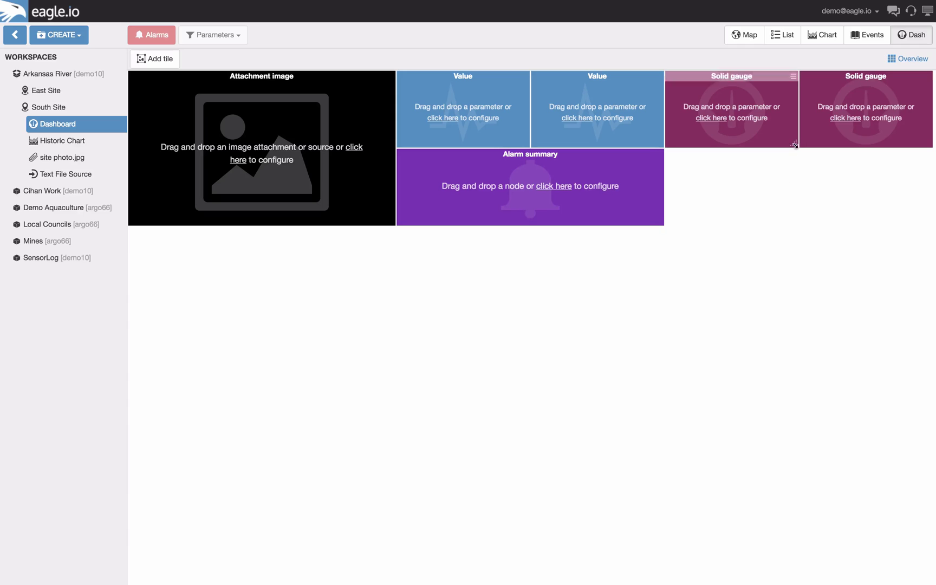
left_click_drag(795, 144, 920, 143)
left_click_drag(794, 223, 921, 217)
Add enlarged Value list and Location map tiles, plus a Historic table beside the map
left_click(151, 61)
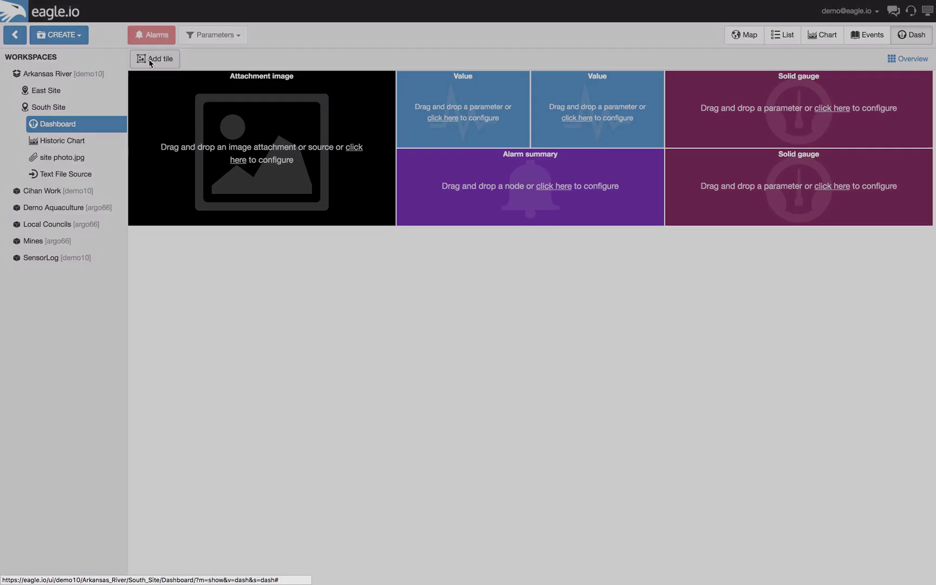
left_click(198, 117)
left_click_drag(261, 302, 391, 379)
left_click(154, 59)
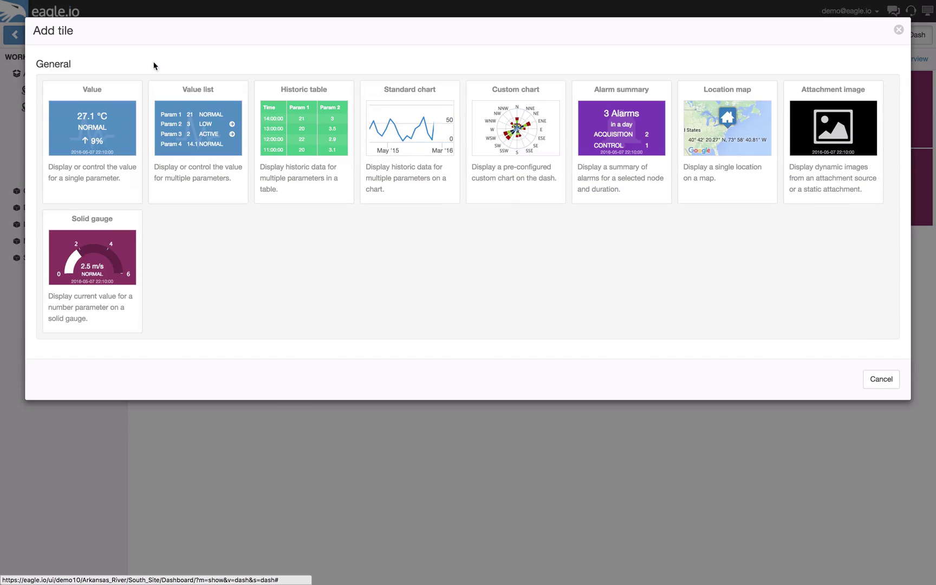
left_click(707, 171)
left_click_drag(534, 298, 662, 381)
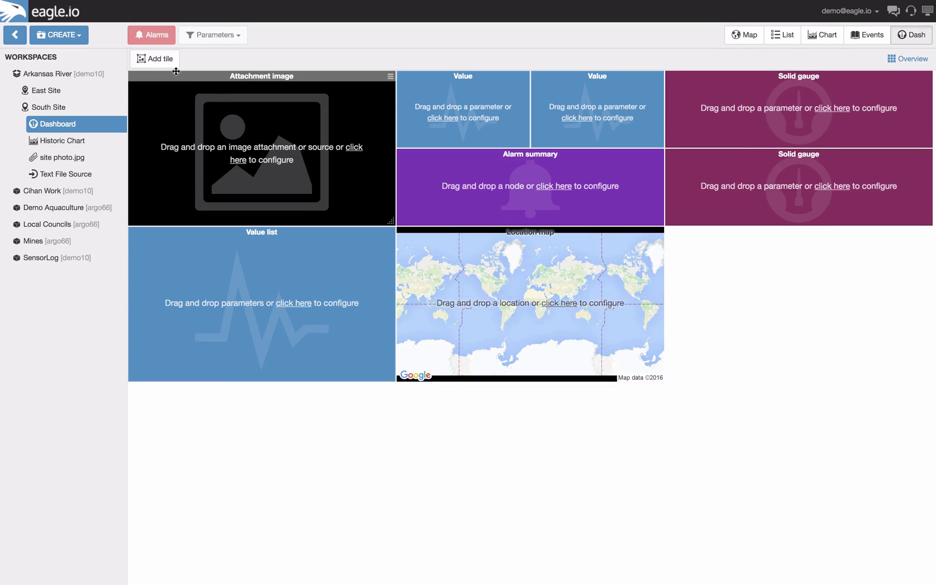
left_click(162, 60)
left_click(299, 156)
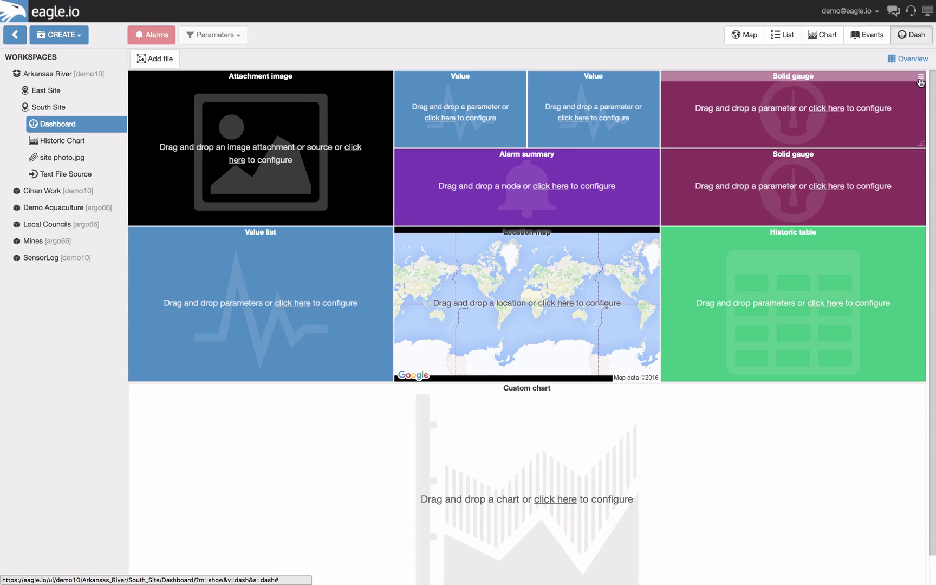
Switch the first Solid gauge tile to the black style
left_click(920, 80)
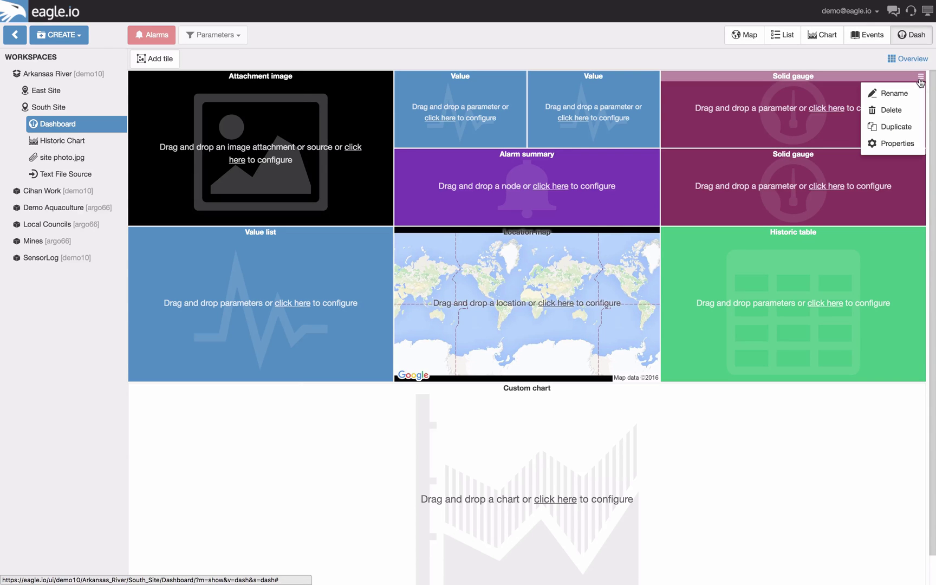
left_click(895, 142)
left_click(598, 171)
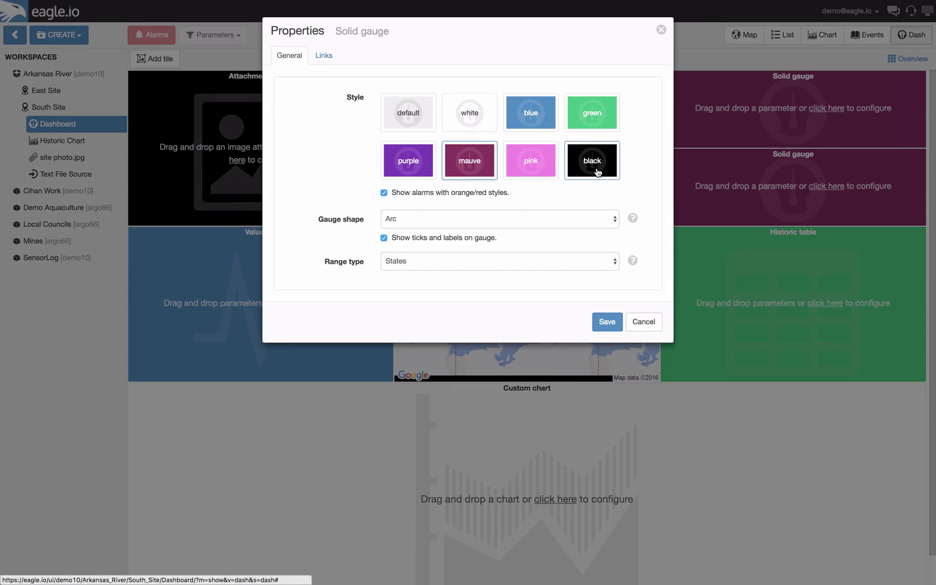
left_click(616, 319)
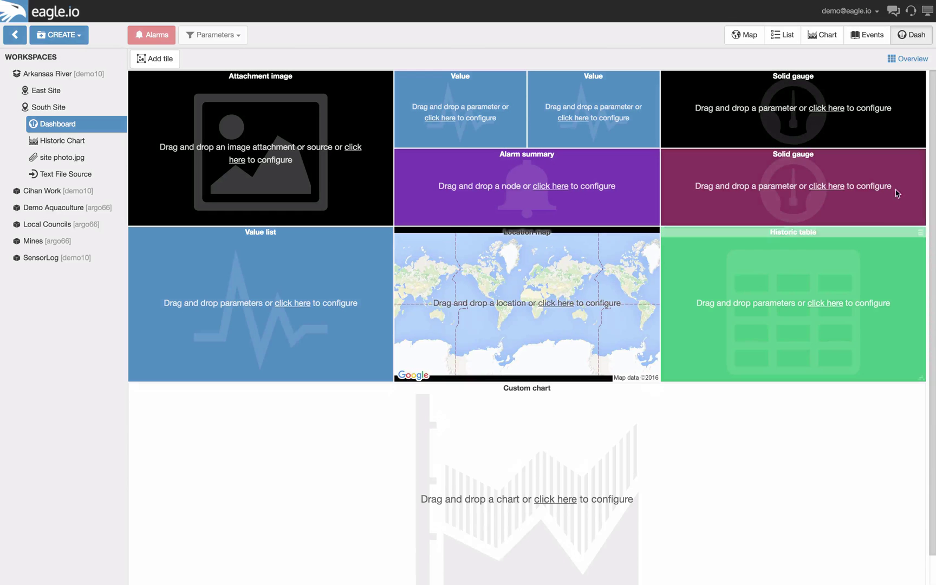
Switch the second Solid gauge tile to the black style
left_click(920, 154)
left_click(895, 220)
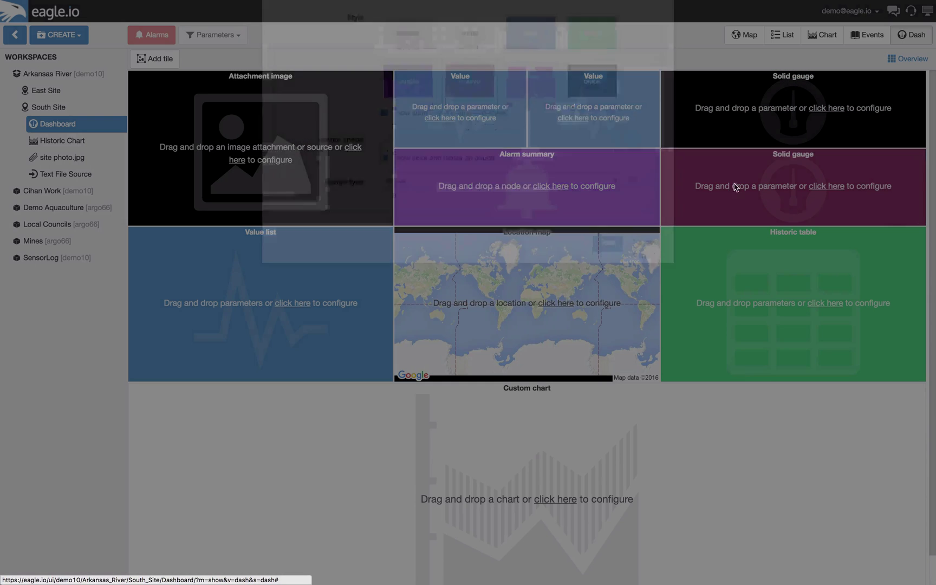
left_click(592, 158)
left_click(605, 321)
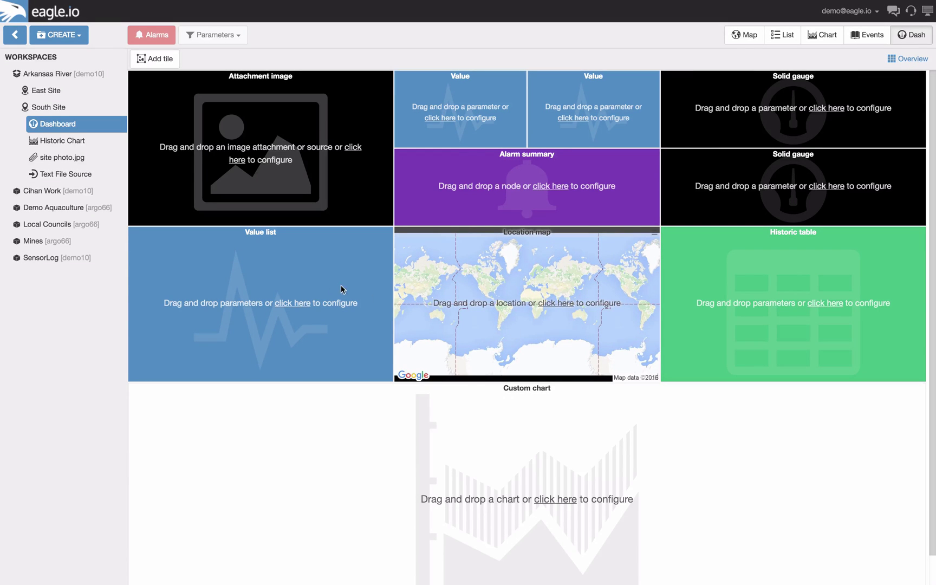
Expand Text File Source to list its six parameters, then return to the South Site dashboard
left_click(53, 178)
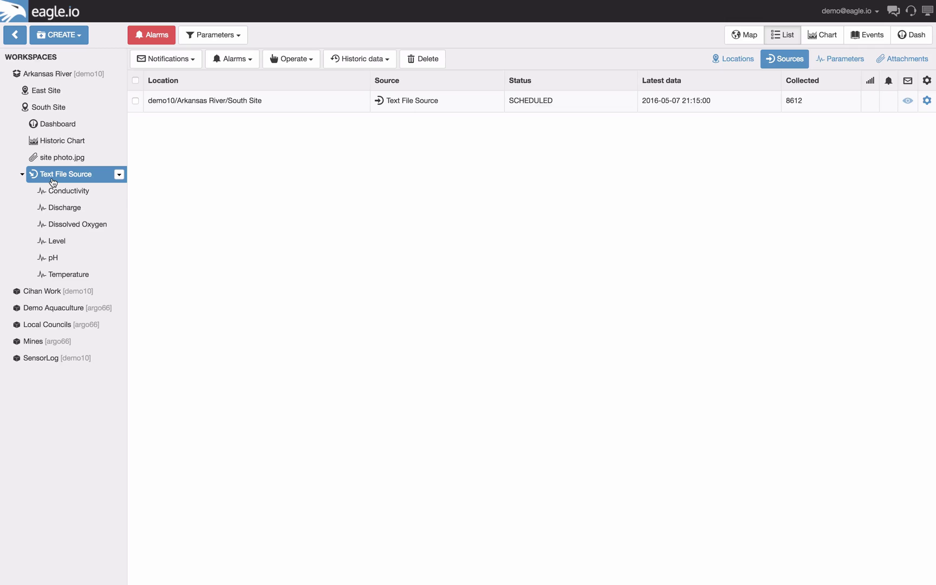
left_click(57, 126)
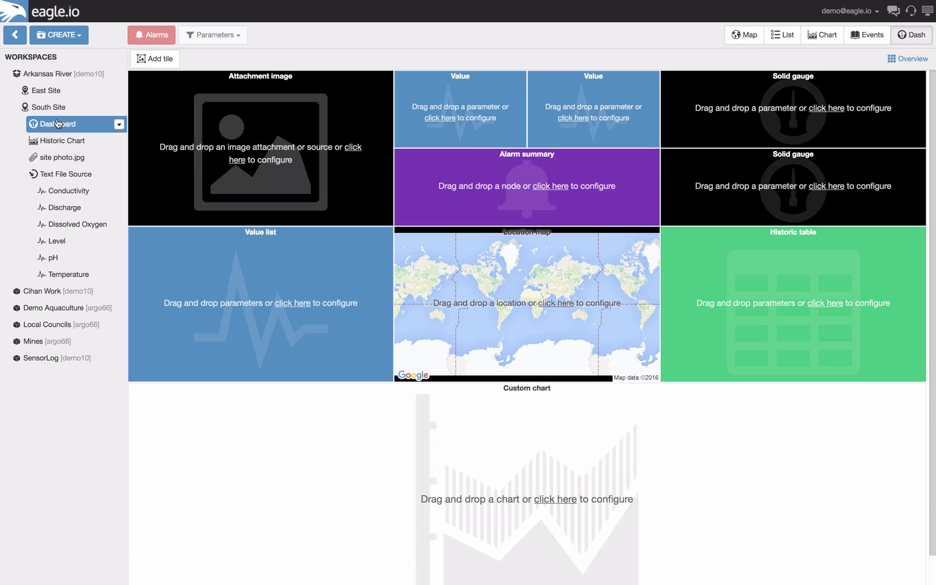
Fill tiles with site photo.jpg, Conductivity and Discharge values, and Level and pH gauges
left_click_drag(59, 158, 211, 140)
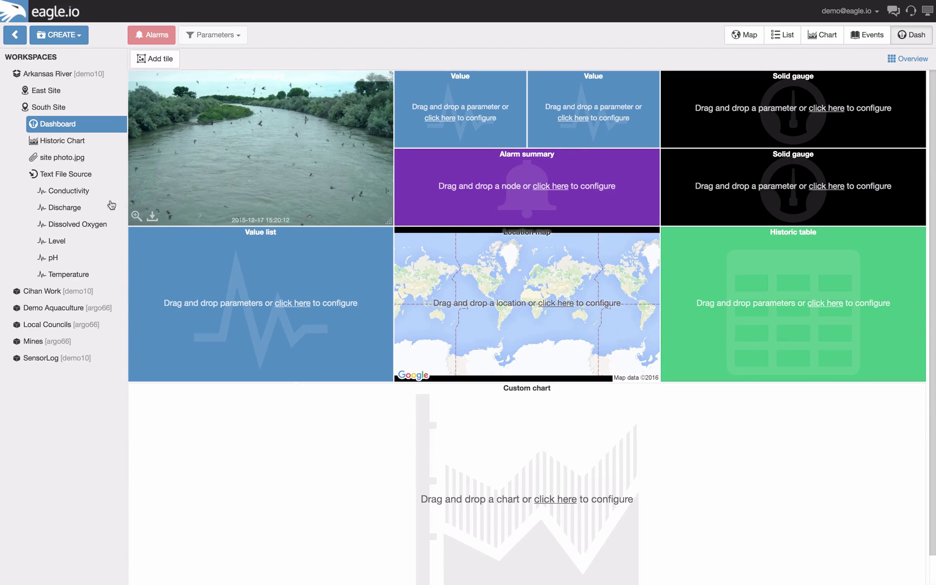
left_click_drag(68, 193, 438, 115)
left_click_drag(107, 211, 593, 116)
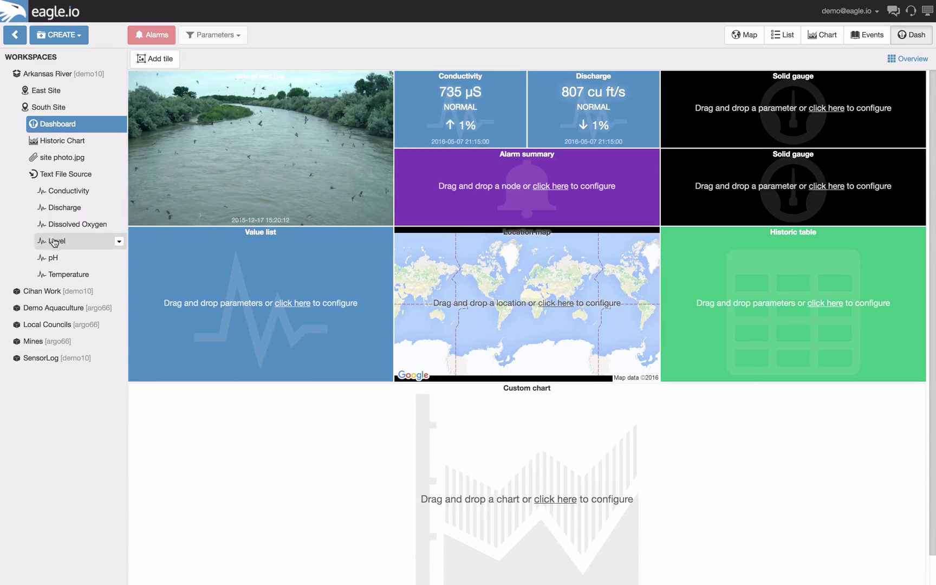
left_click_drag(57, 241, 506, 230)
left_click_drag(748, 115, 748, 116)
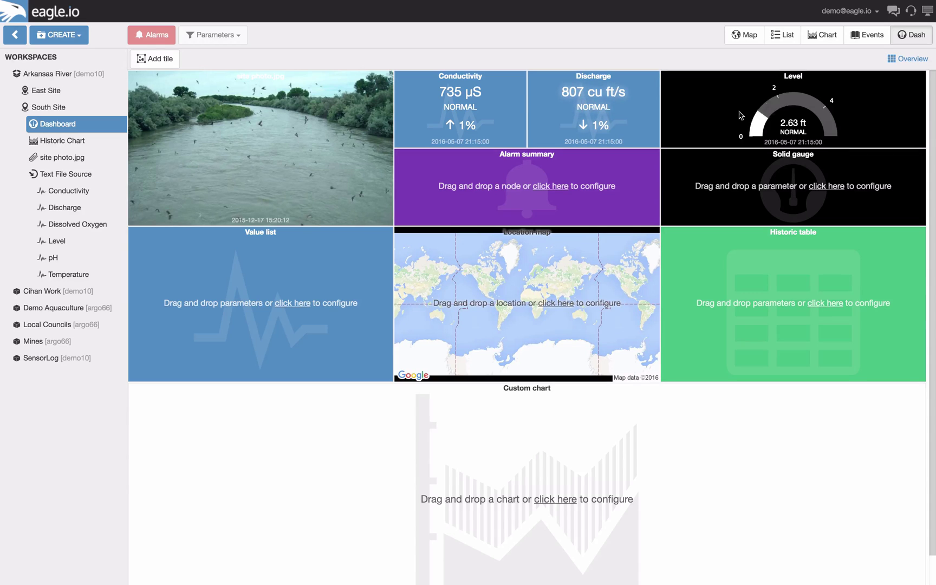
left_click_drag(58, 258, 750, 195)
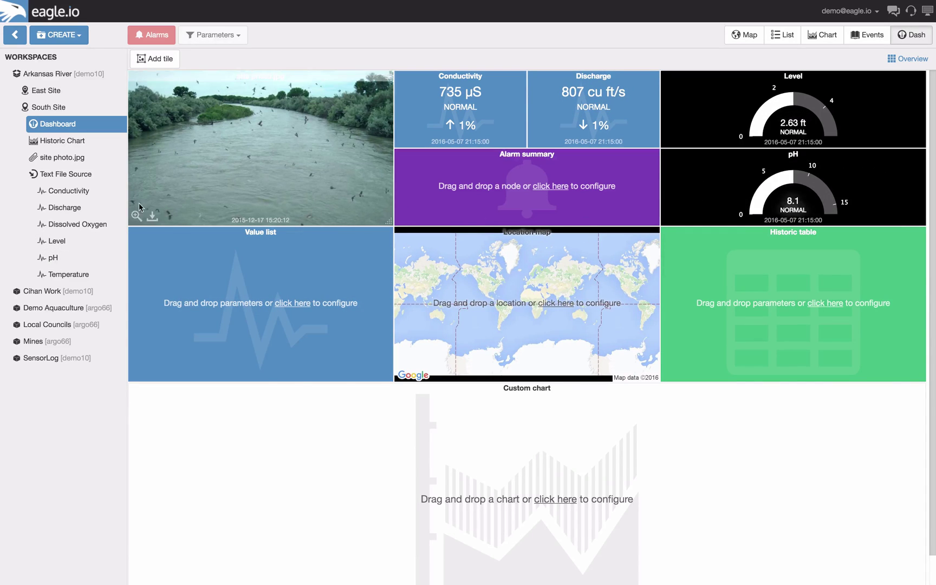
Summarise Text File Source alarms, list Conductivity, Dissolved Oxygen, Temperature, and add Discharge to the historic table
left_click_drag(53, 179, 517, 186)
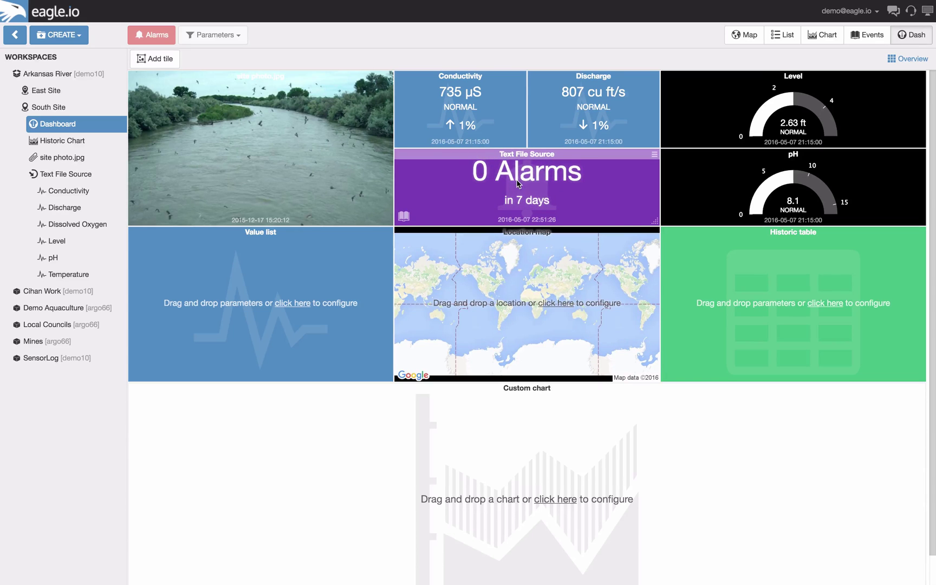
left_click_drag(79, 192, 231, 267)
left_click_drag(75, 224, 161, 288)
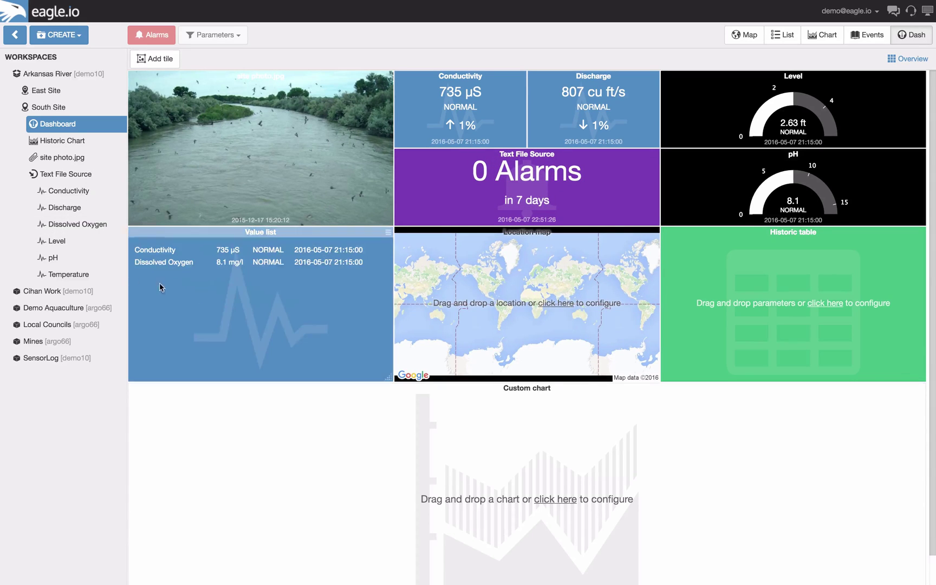
left_click_drag(68, 274, 200, 295)
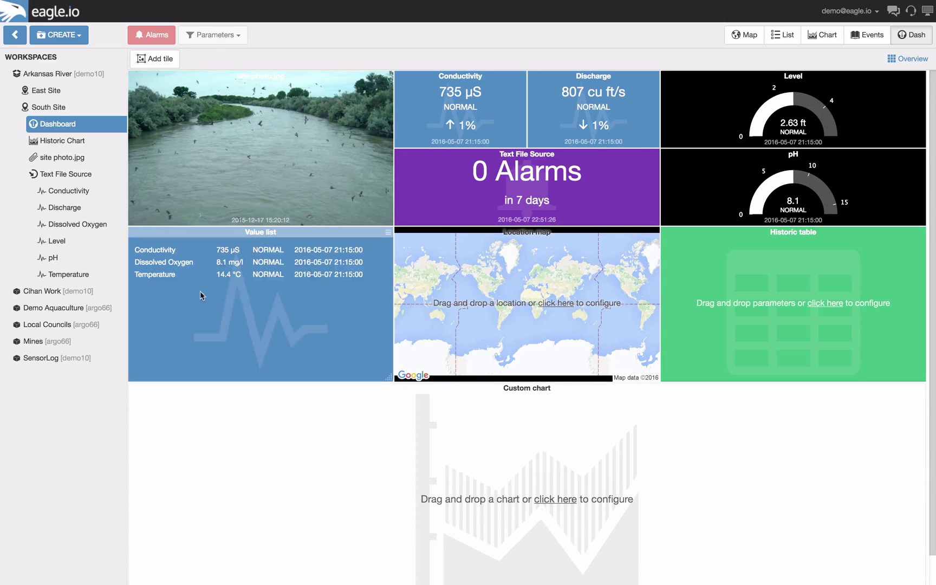
left_click_drag(61, 209, 727, 284)
Add Conductivity and Temperature to the Historic table and place South Site on the map
left_click_drag(69, 190, 748, 304)
left_click_drag(68, 274, 691, 293)
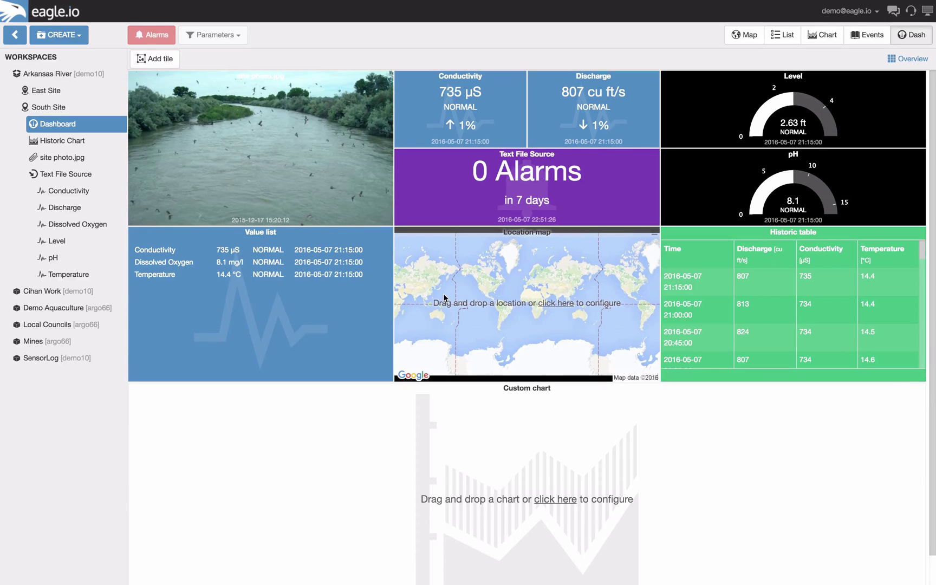
mouse_move(33, 110)
left_mouse_down()
mouse_move(352, 236)
mouse_move(516, 286)
left_mouse_up()
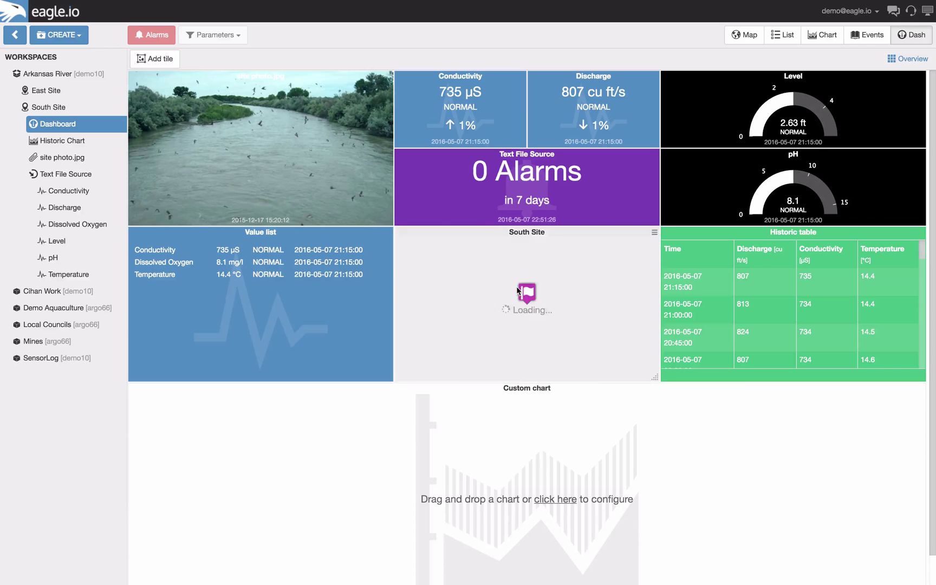
Set the Location map tile to Satellite style with a closer zoom
left_click(653, 235)
left_click(612, 297)
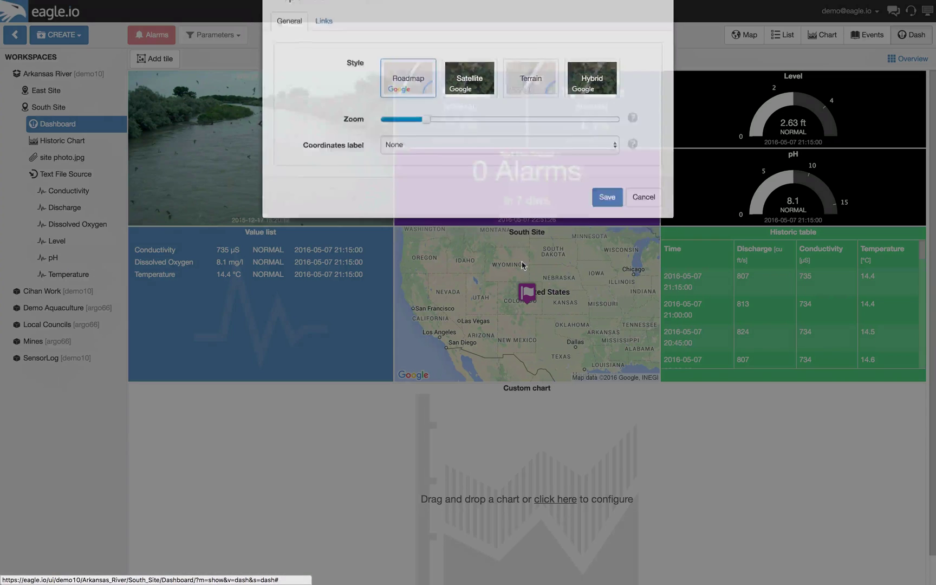
left_click(469, 124)
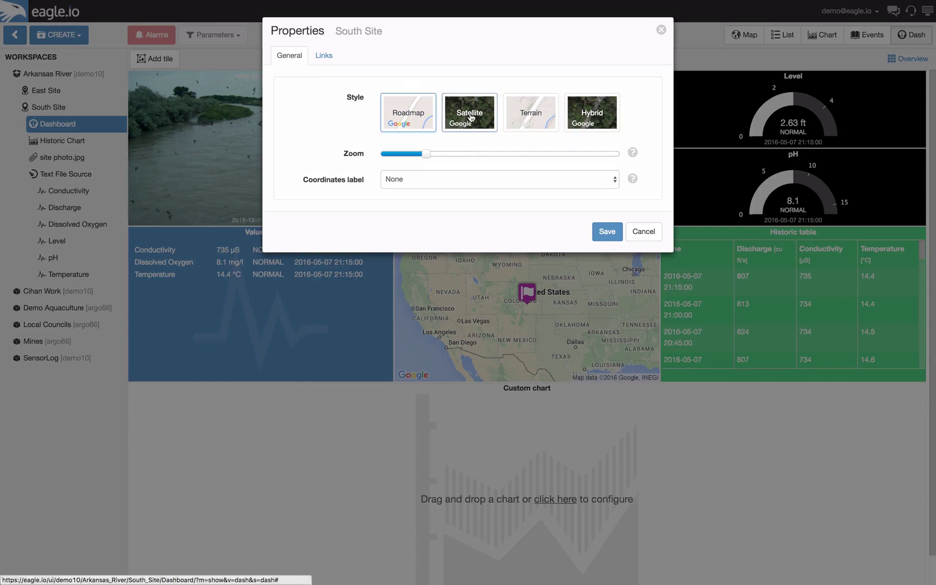
left_click(543, 154)
left_click(606, 231)
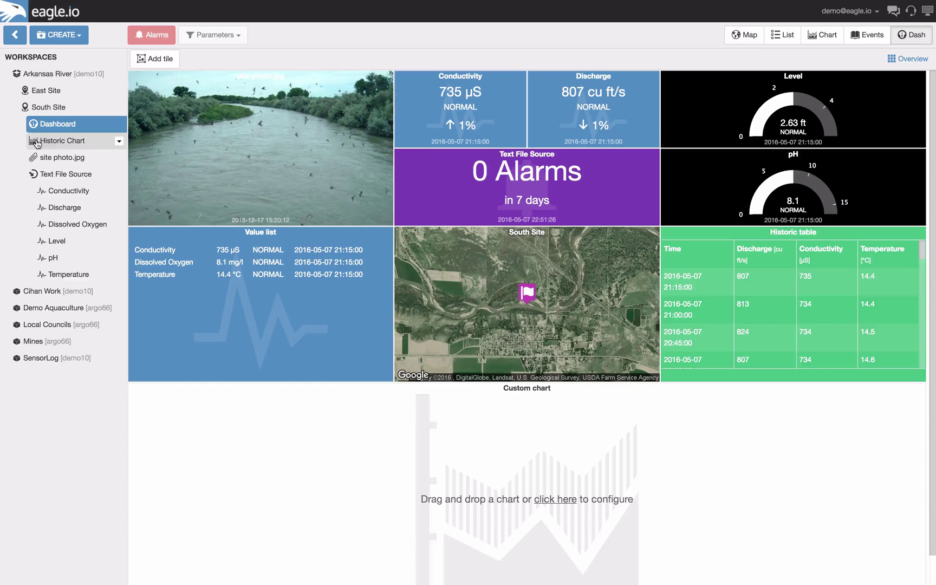
Show the Historic Chart of Temperature and Dissolved Oxygen in the bottom Custom chart tile
left_click_drag(54, 144, 505, 455)
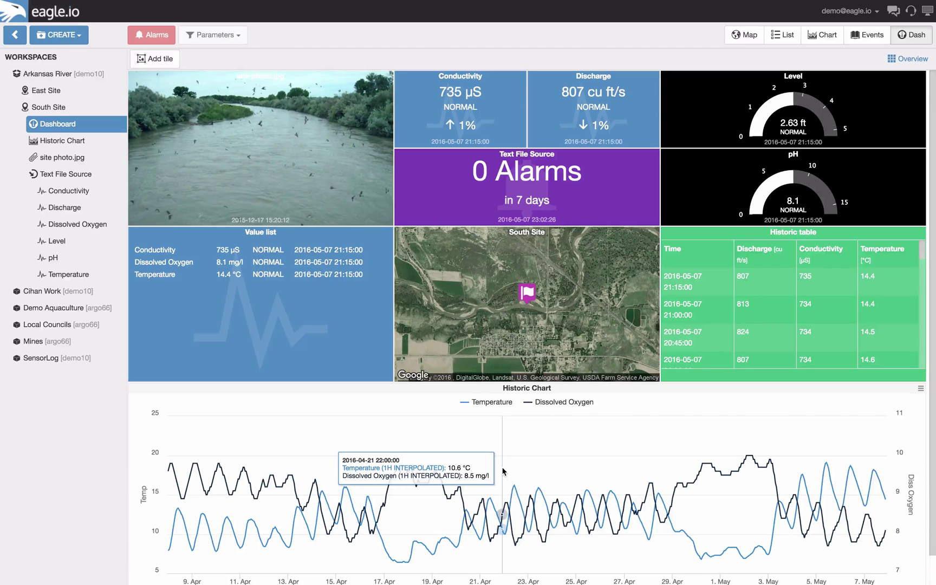
Create a new dashboard for the Arkansas River workspace
right_click(59, 79)
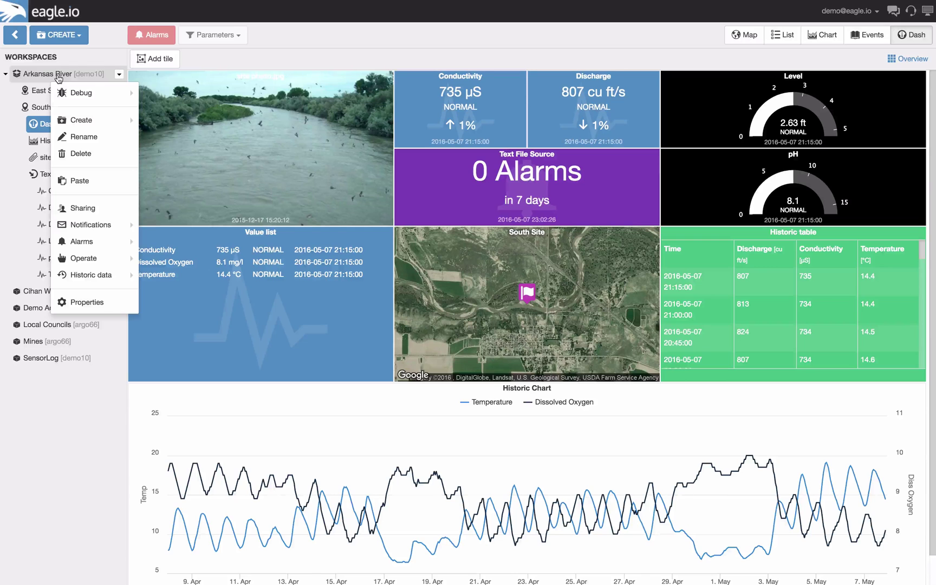
mouse_move(100, 121)
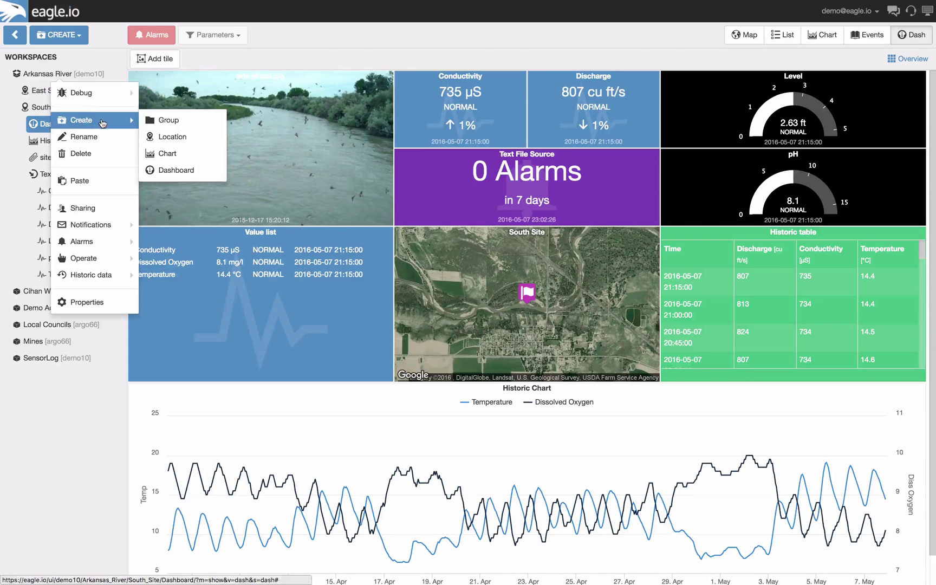
left_click(185, 170)
Add two Attachment image tiles, enlarged and stacked one above the other
left_click(169, 61)
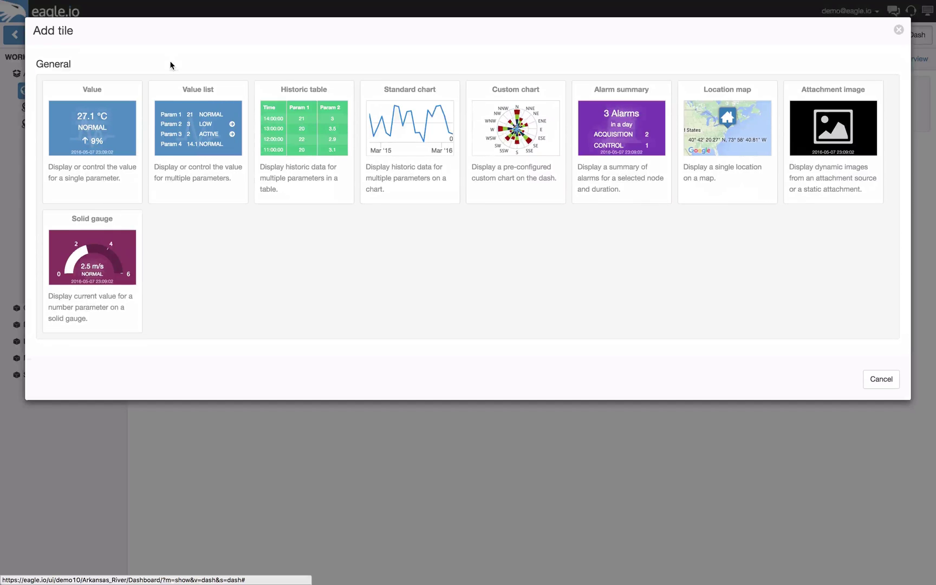
left_click(821, 145)
left_click(155, 58)
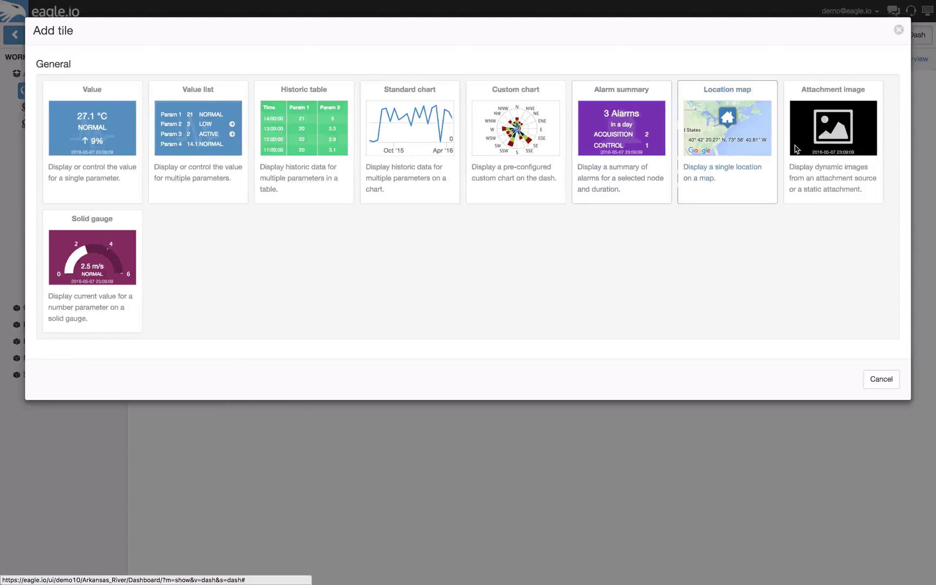
left_click(833, 130)
left_click_drag(257, 147, 394, 224)
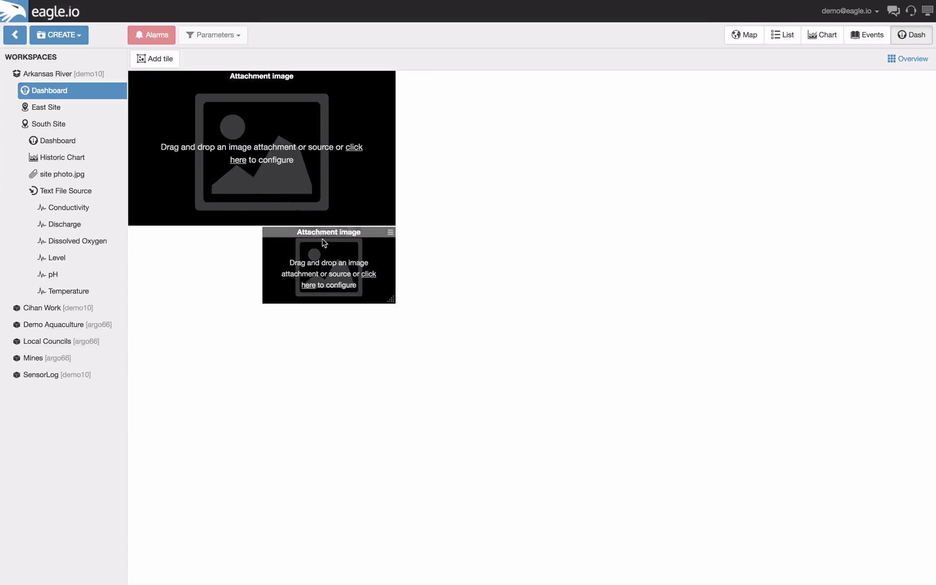
left_click_drag(324, 239, 188, 238)
left_click_drag(260, 299, 381, 352)
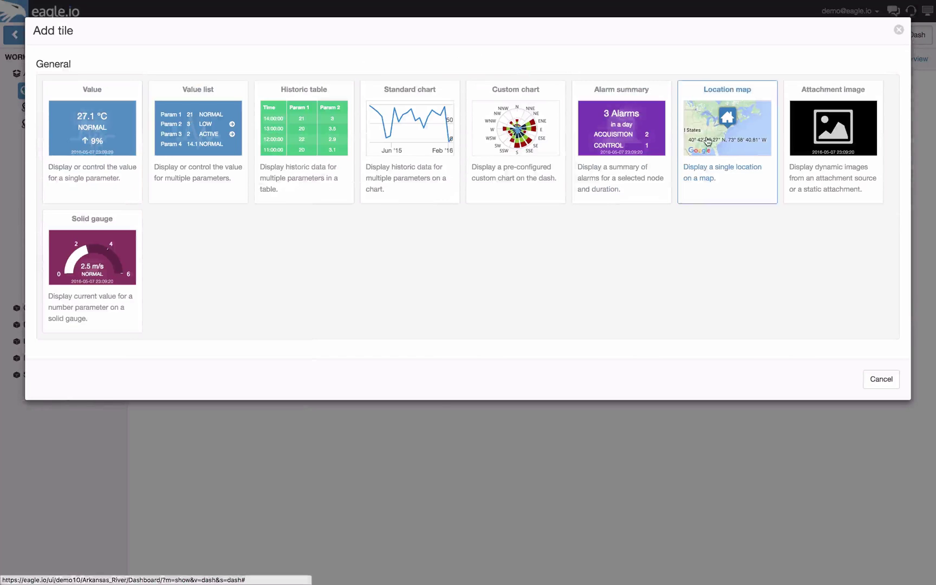
Add two Alarm summary and two Value tiles, one of each in each row
left_click(621, 152)
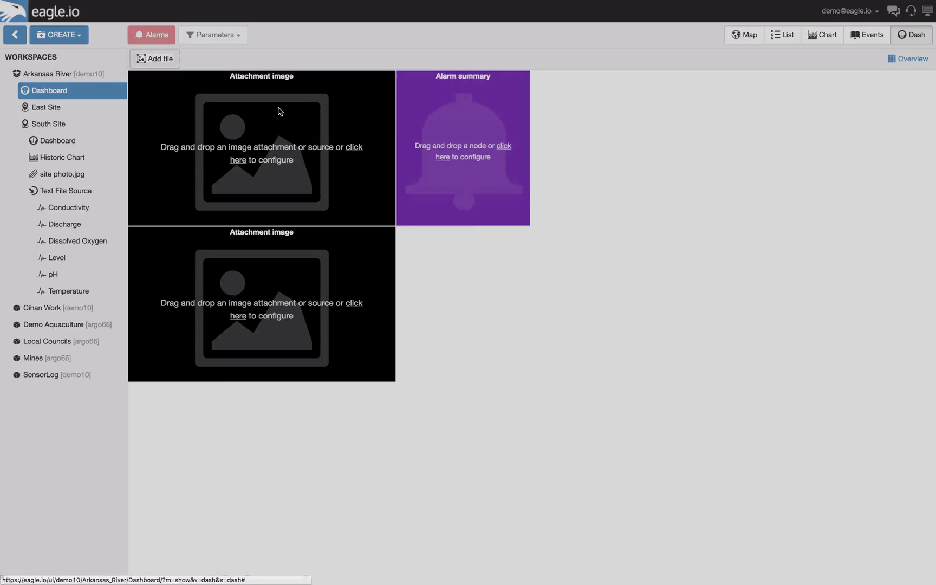
left_click_drag(551, 83, 471, 260)
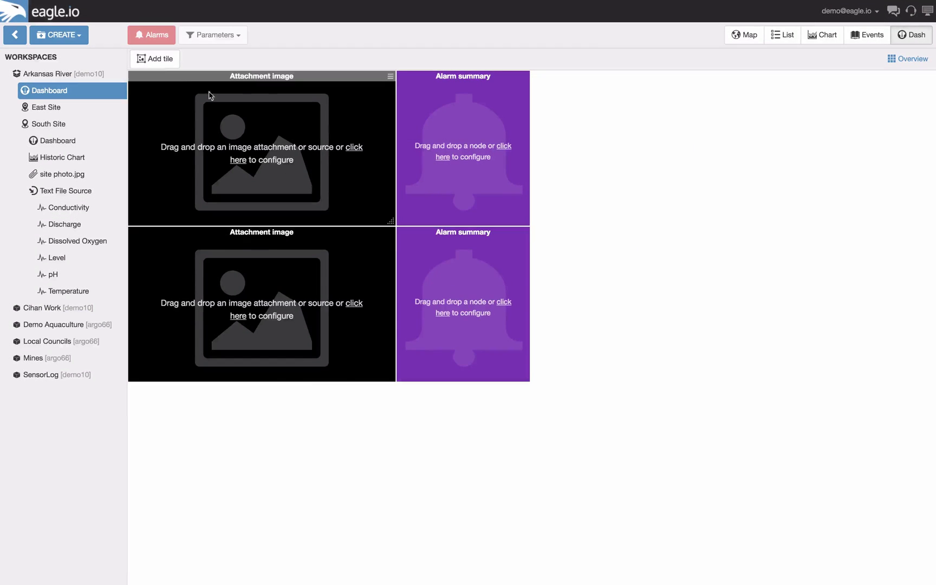
left_click(155, 58)
left_click(88, 130)
left_click_drag(639, 154, 654, 223)
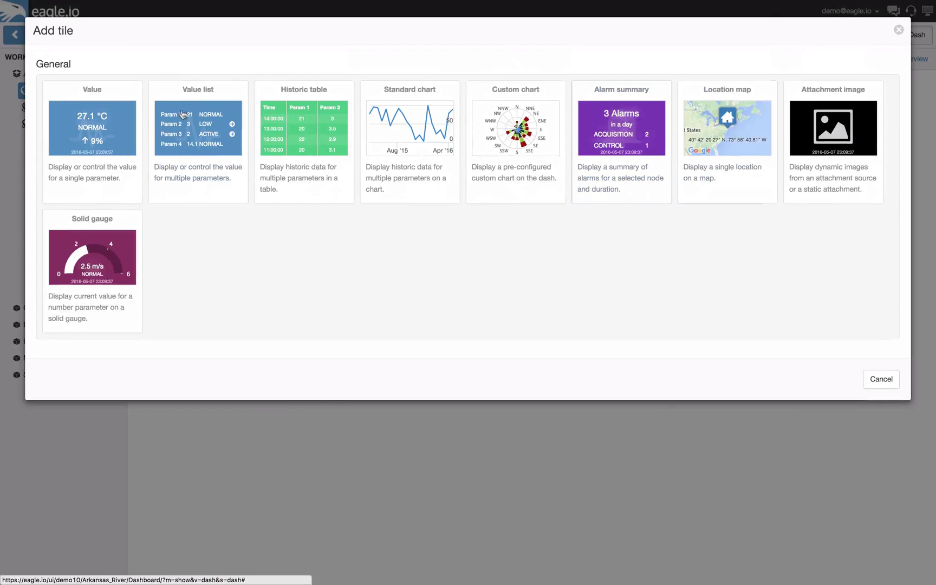
left_click(95, 130)
left_click_drag(741, 90, 620, 260)
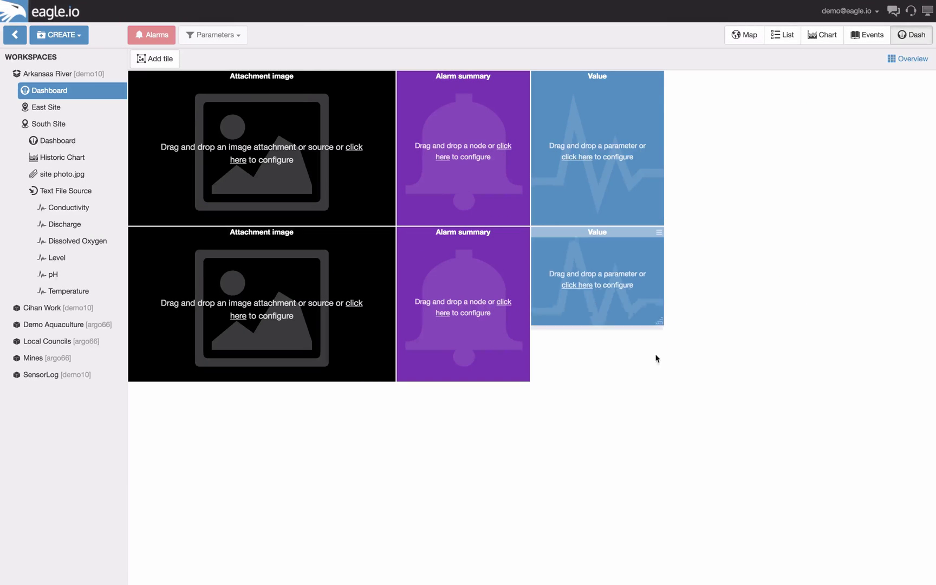
Add a Value list tile widened to fill the top row
left_click(155, 58)
left_click(337, 163)
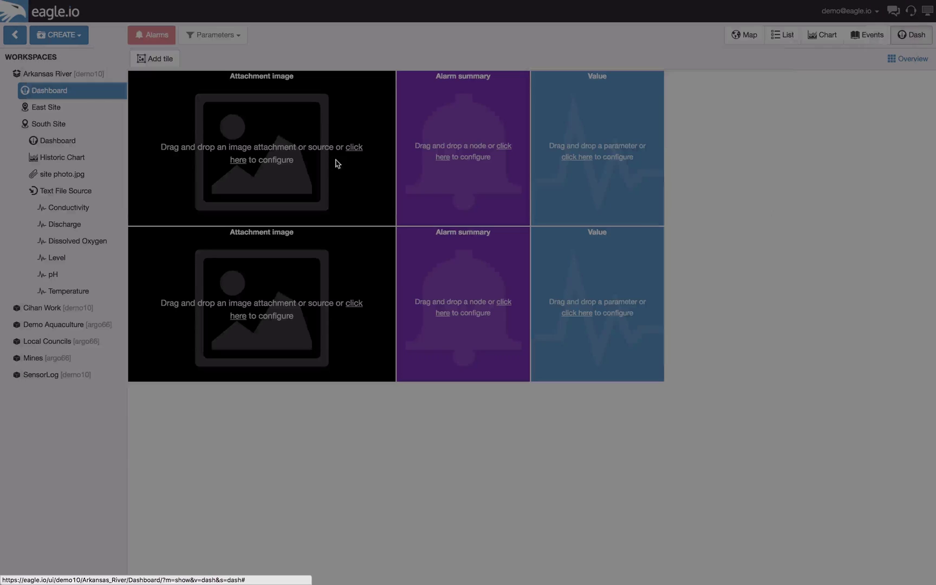
left_click_drag(807, 155, 931, 224)
Add a second Value list tile sized to fill the lower row
left_click(154, 59)
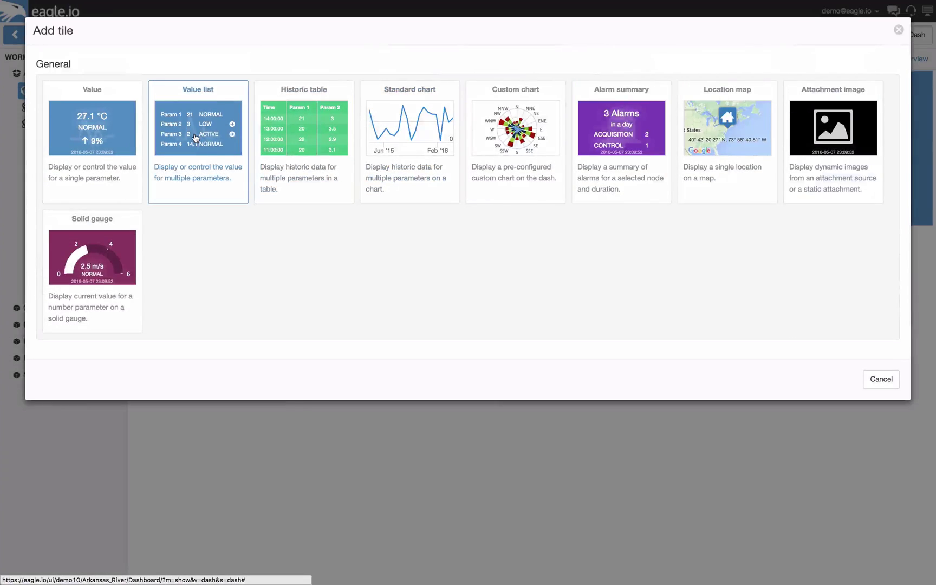
left_click(196, 137)
left_click_drag(798, 301, 930, 385)
Switch both Value list tiles to the black style
left_click(927, 75)
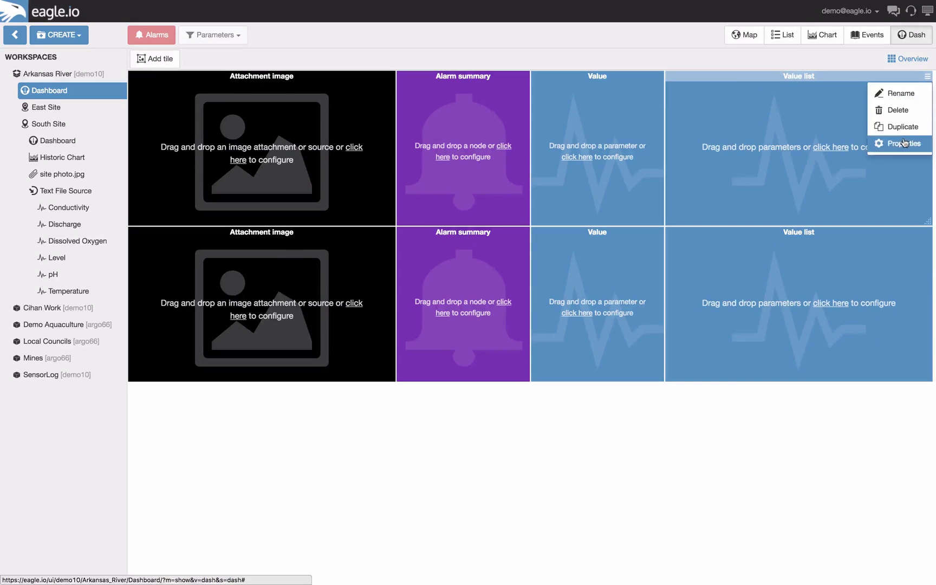
left_click(904, 143)
left_click(592, 161)
left_click(607, 240)
left_click(927, 232)
left_click(901, 299)
left_click(592, 160)
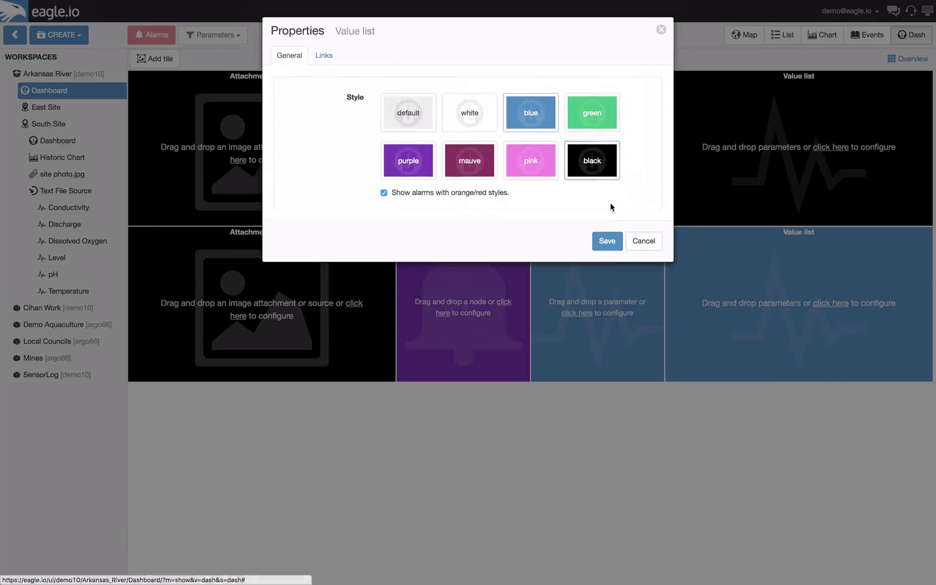
left_click(607, 240)
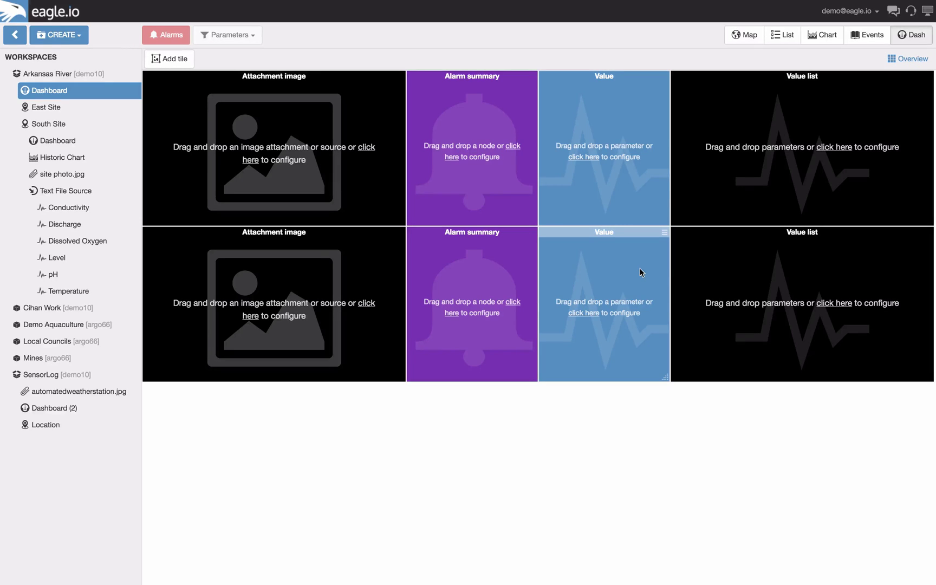
Expand East Site to reveal its data source parameters, keeping the Arkansas River dashboard shown
left_click(61, 108)
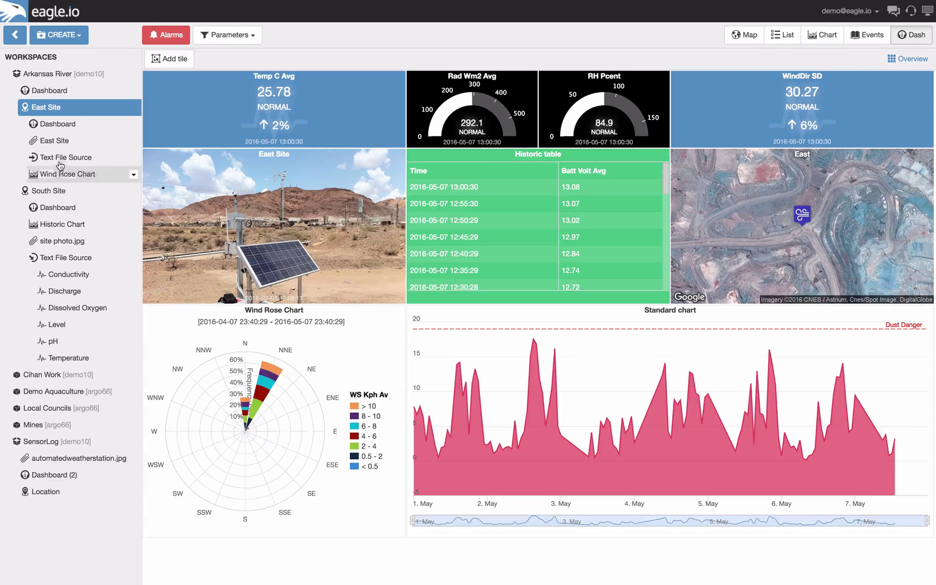
left_click(65, 157)
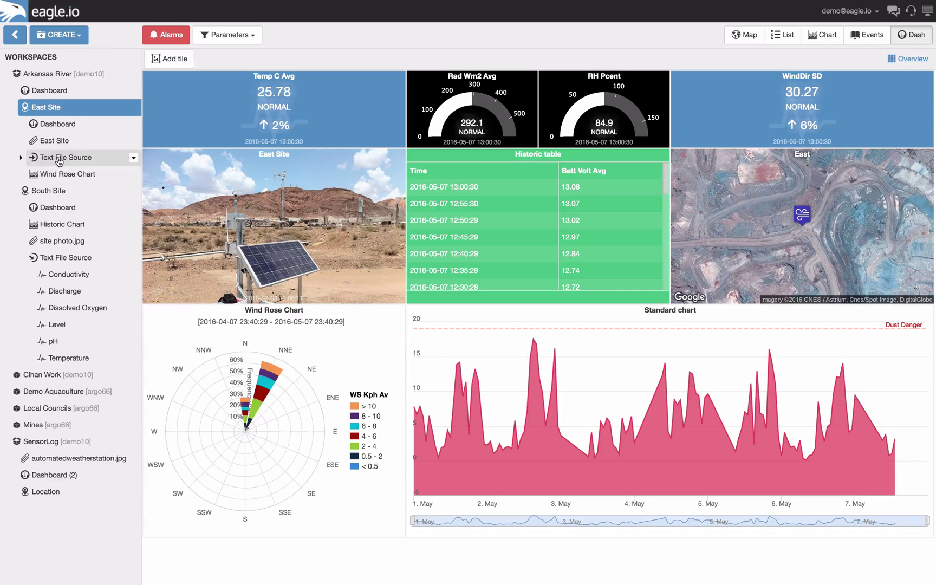
left_click(55, 120)
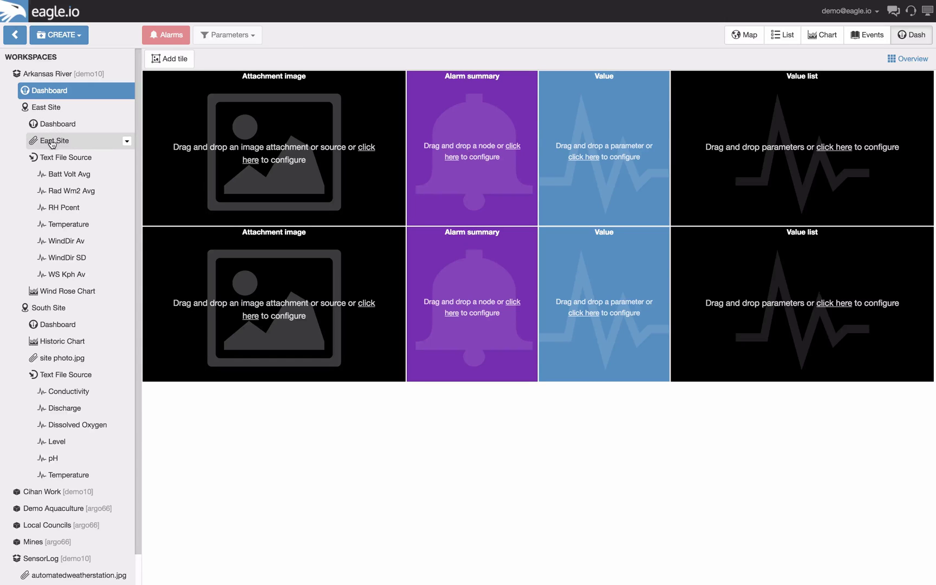
Fill the top row with East Site's photo, Temperature alarms, Batt Volt Avg and Text File Source parameters
left_click_drag(52, 143, 228, 125)
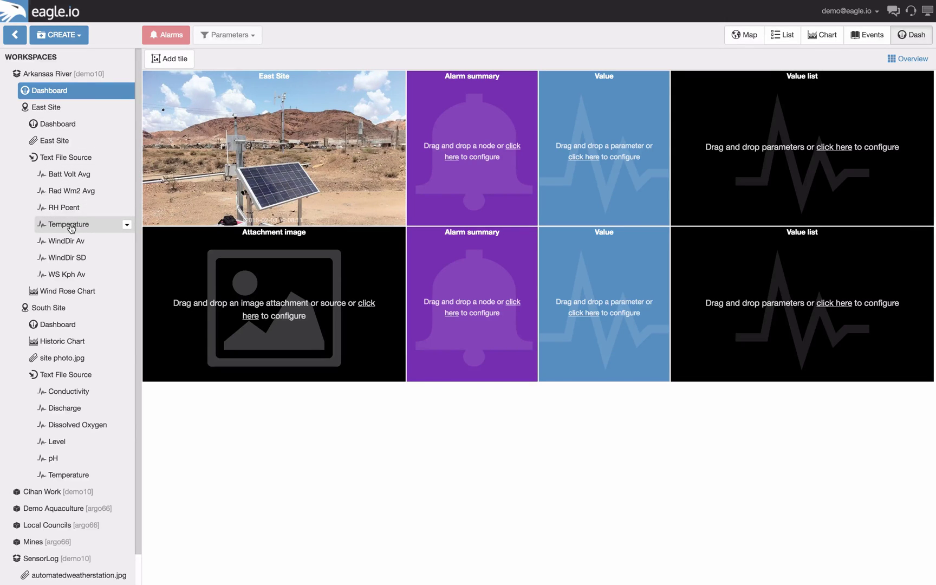
left_click_drag(71, 228, 476, 157)
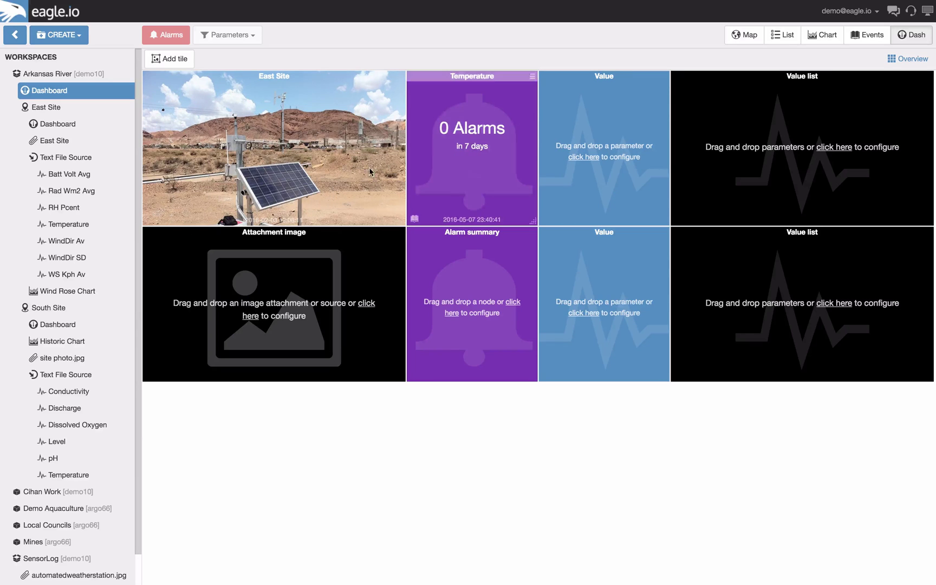
left_click_drag(69, 174, 587, 141)
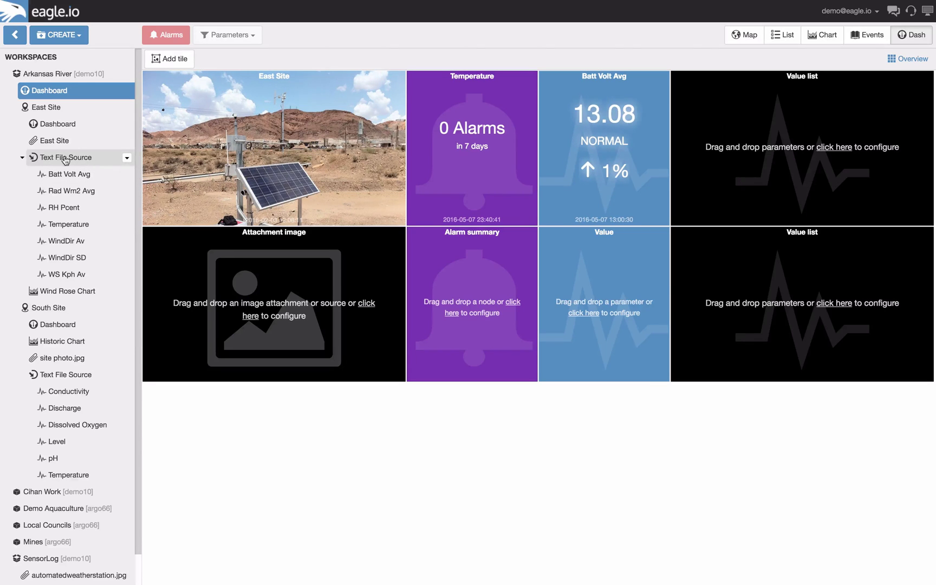
left_click_drag(65, 160, 737, 148)
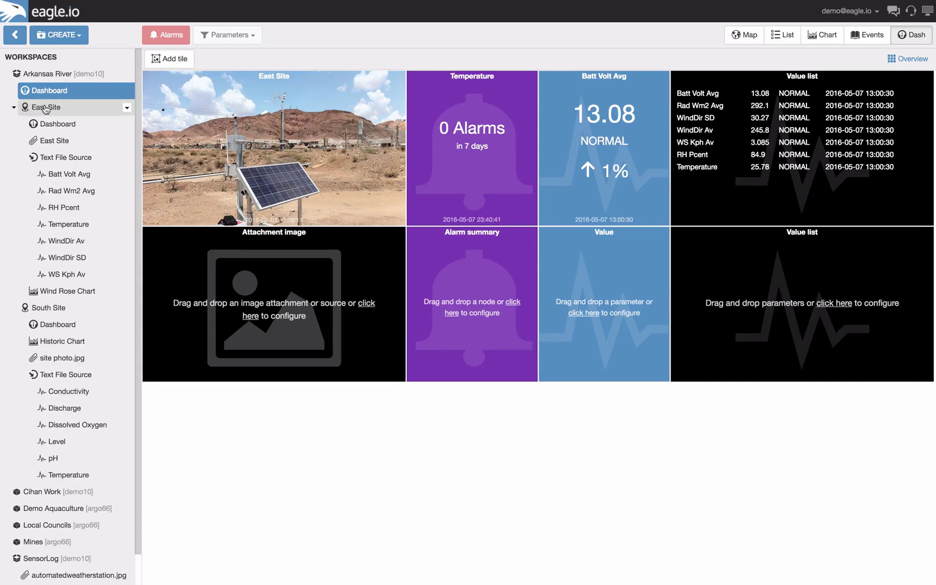
Fill the bottom row with South Site's photo.jpg, Temperature alarms, Conductivity and Text File Source parameters
scroll(60, 306, "down", 1)
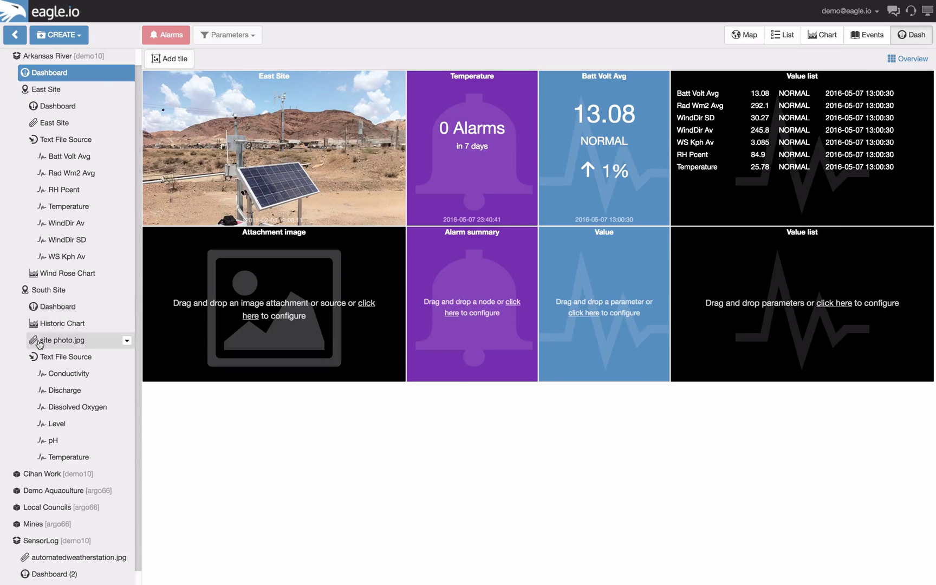
left_click_drag(39, 344, 216, 282)
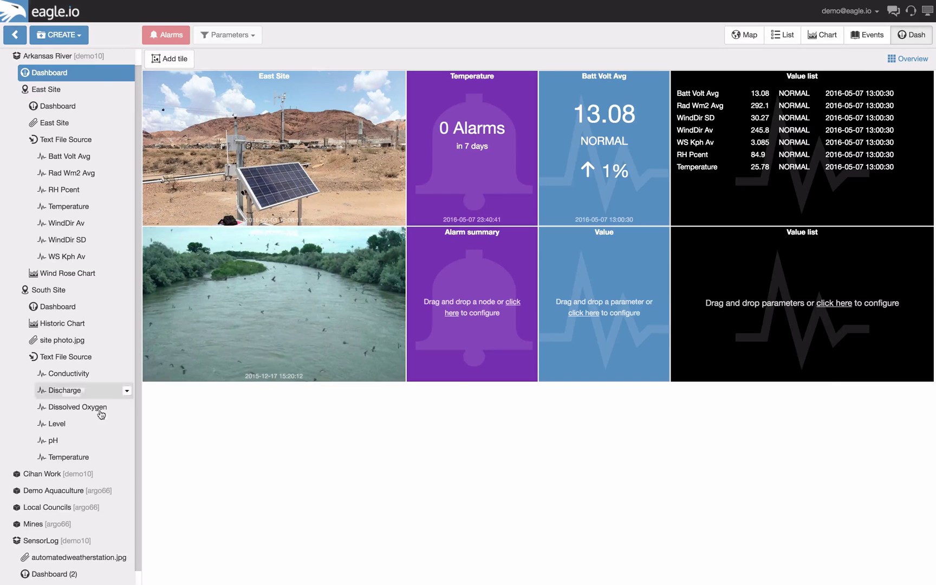
left_click_drag(63, 457, 428, 300)
left_click_drag(60, 379, 576, 316)
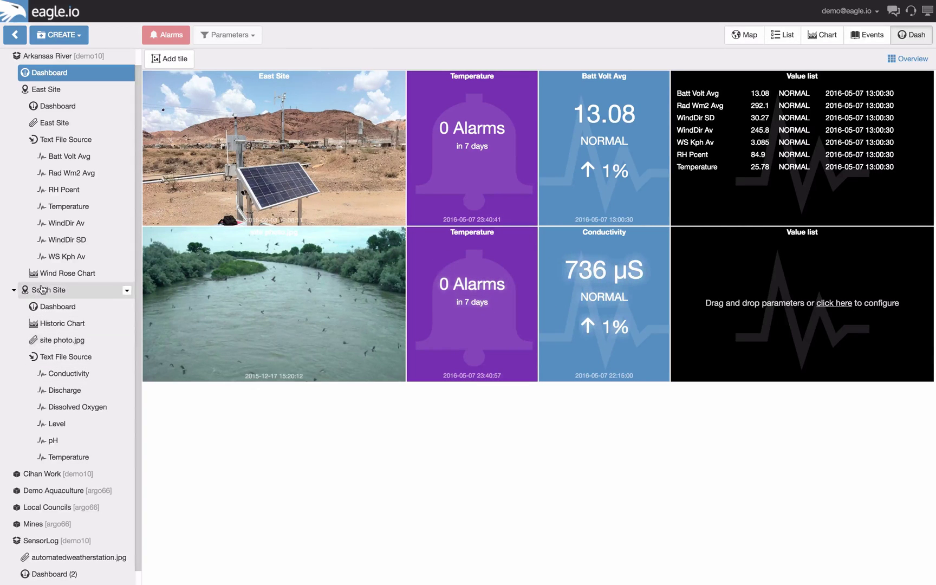
left_click_drag(61, 357, 783, 320)
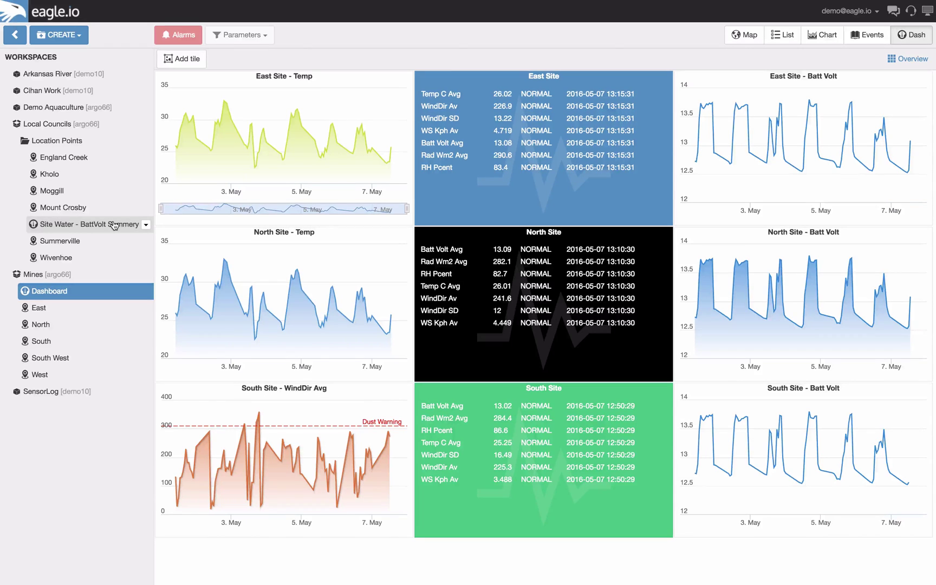
Open the Site Water - BattVolt Summery dashboard under Local Councils > Location Points
left_click(113, 226)
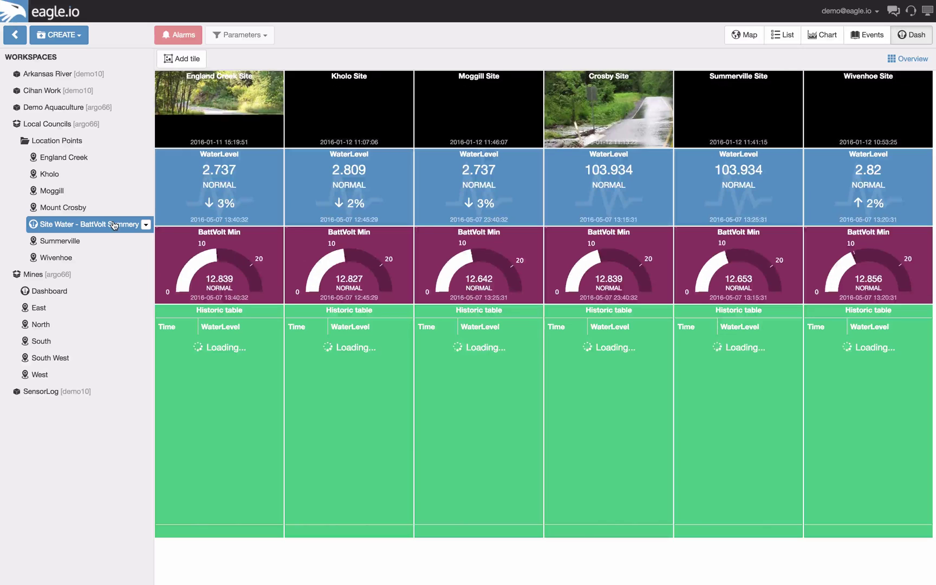